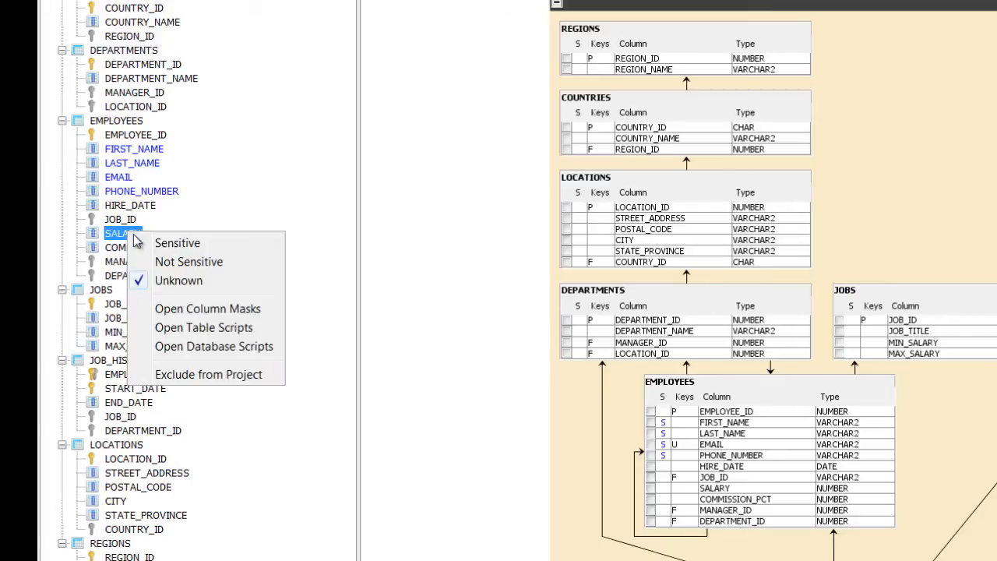
Mark the SALARY column of EMPLOYEES as sensitive, and the STREET_ADDRESS column of LOCATIONS in the diagram
click(156, 240)
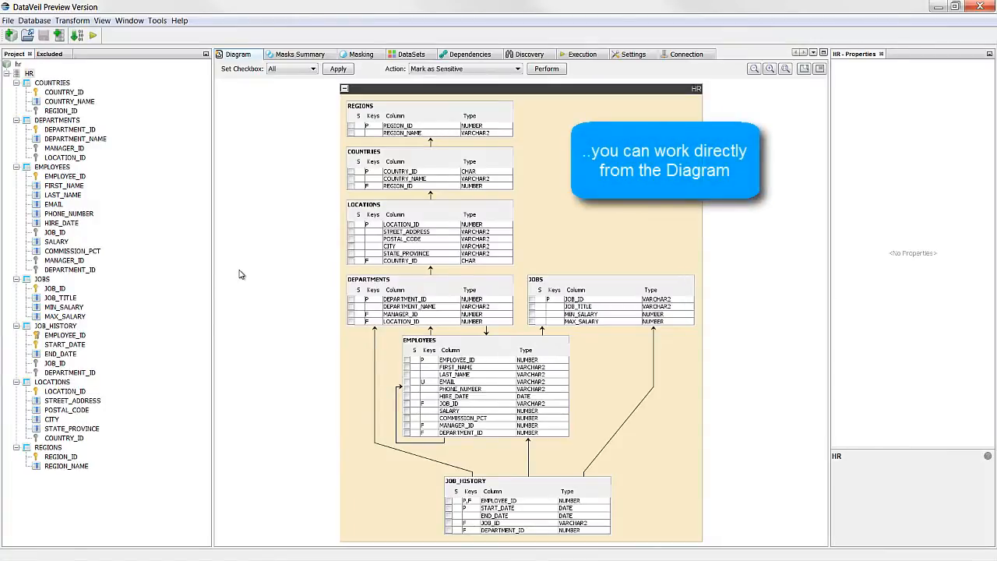
scroll(240, 274, up, 2)
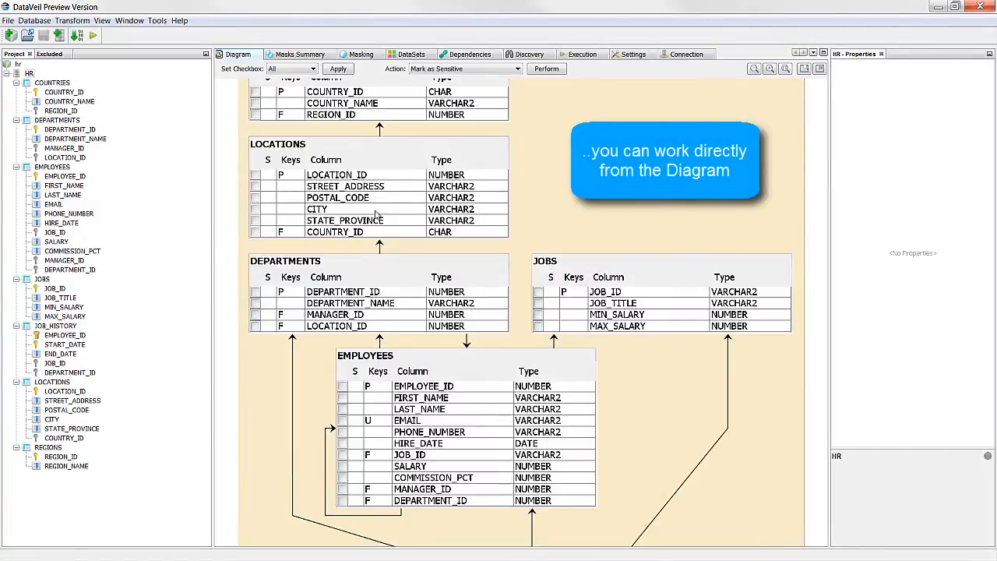
right_click(401, 191)
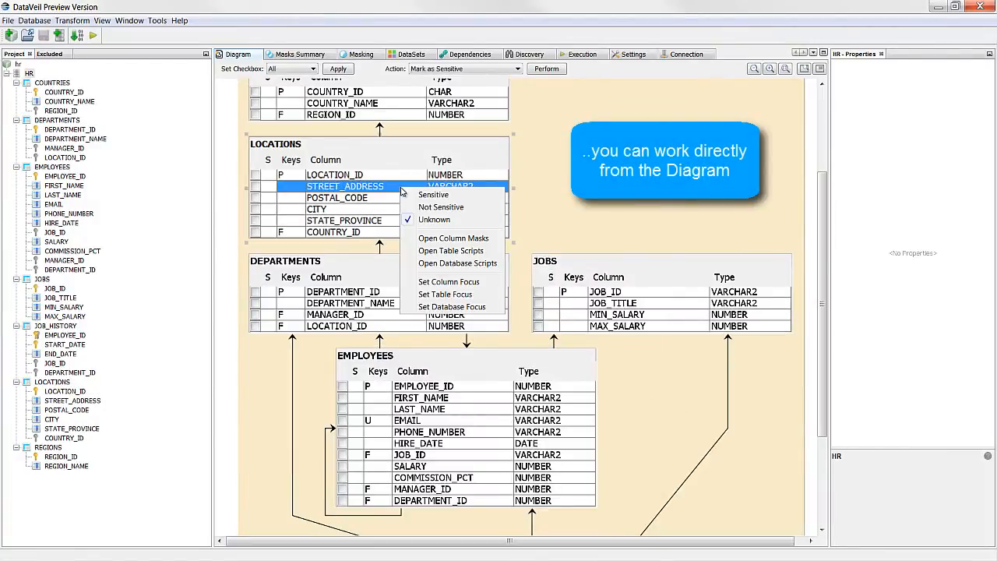
click(425, 198)
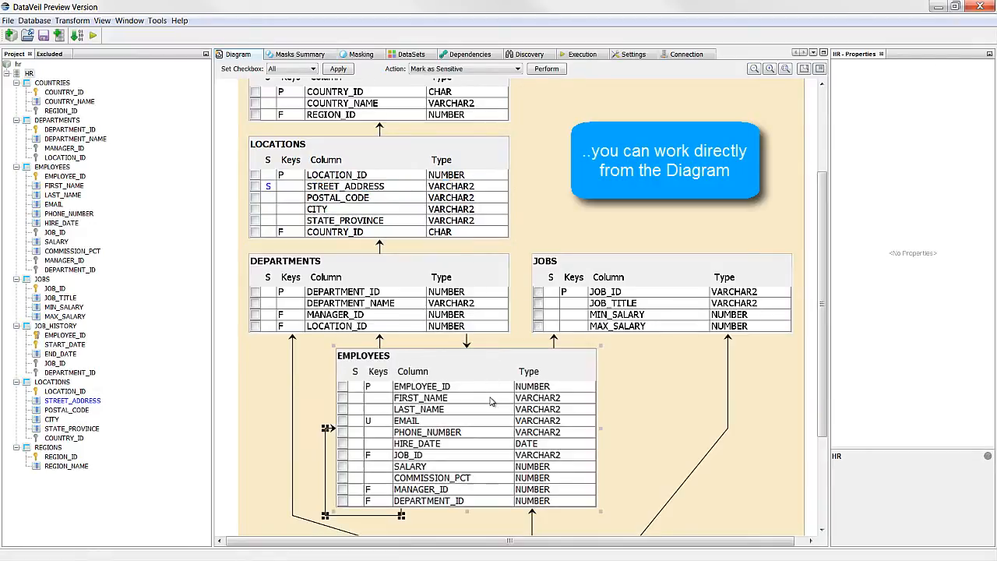
Mark FIRST_NAME, LAST_NAME, EMAIL, PHONE_NUMBER and HIRE_DATE in the diagram's EMPLOYEES table as sensitive
right_click(490, 397)
click(517, 403)
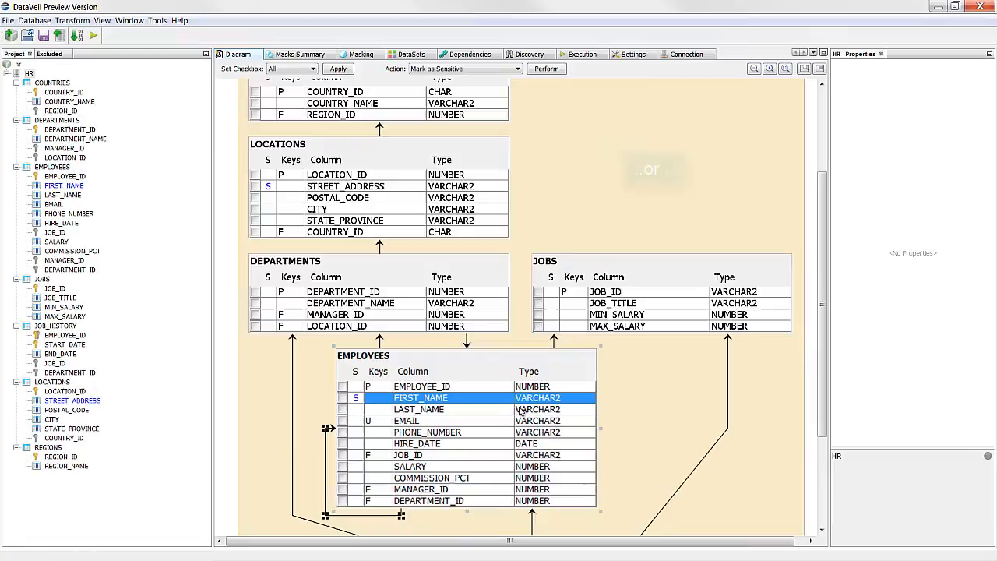
right_click(473, 411)
click(492, 419)
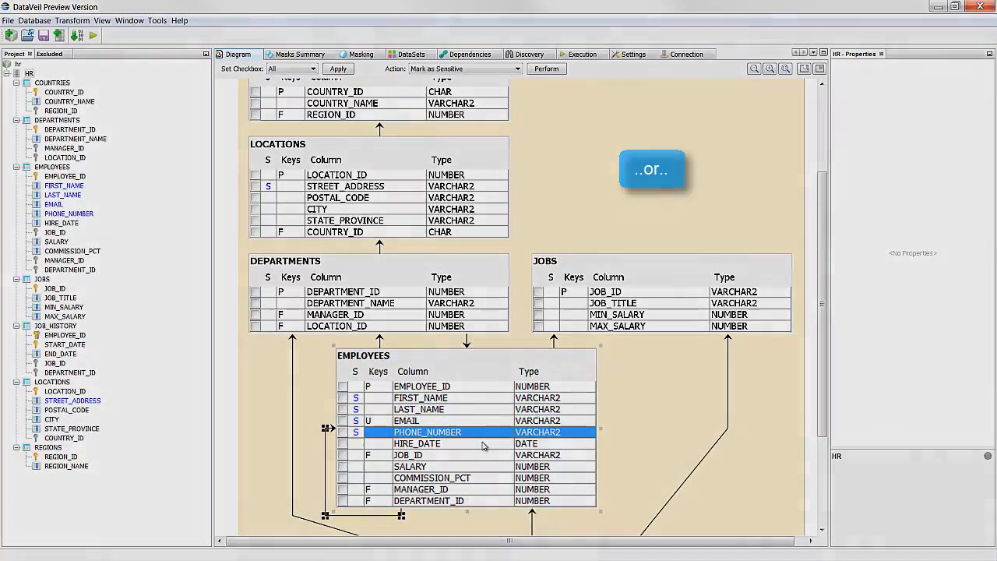
right_click(484, 442)
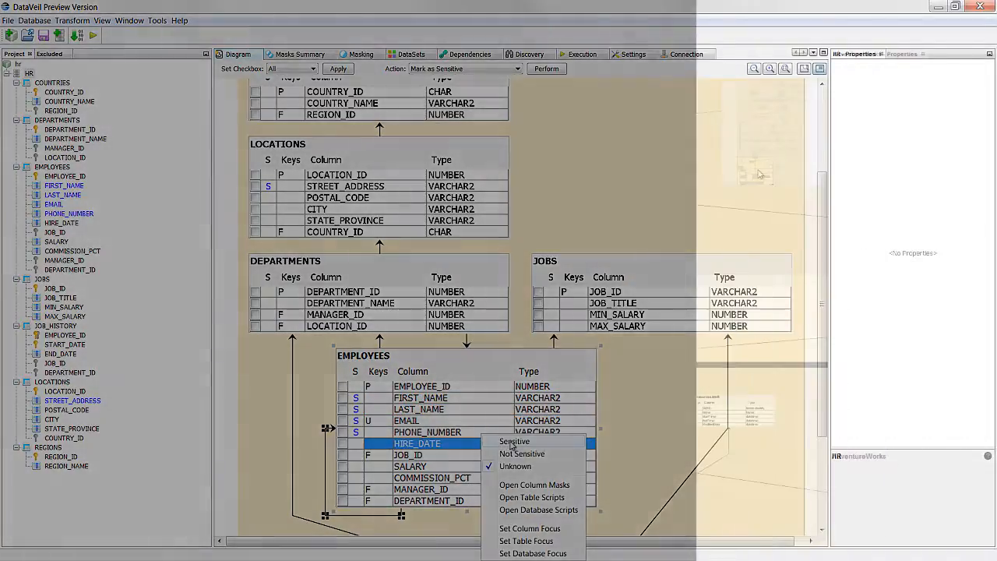
click(508, 442)
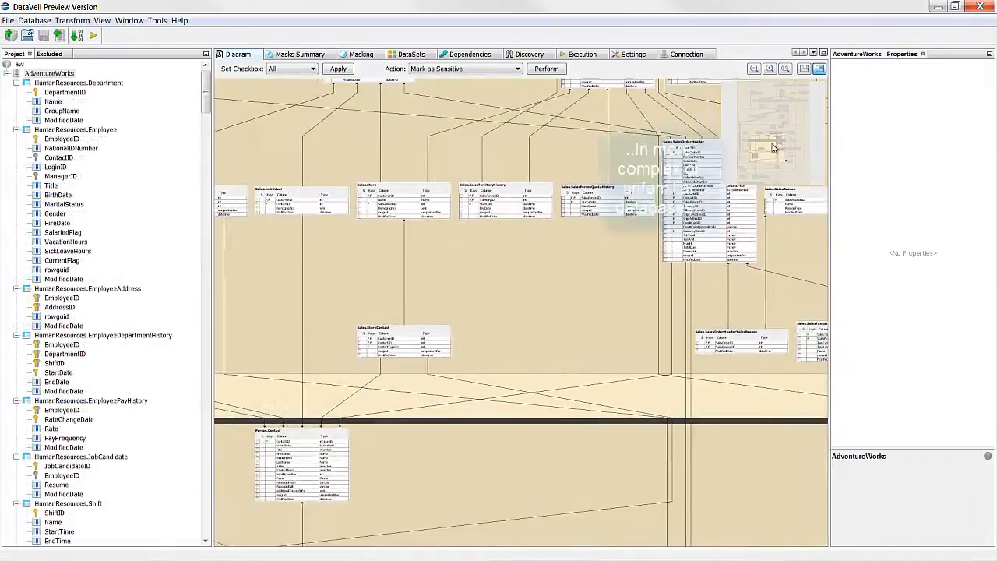
Load the saved MyCustomQuery discovery query and run its search on the AdventureWorks database
drag(773, 148, 797, 98)
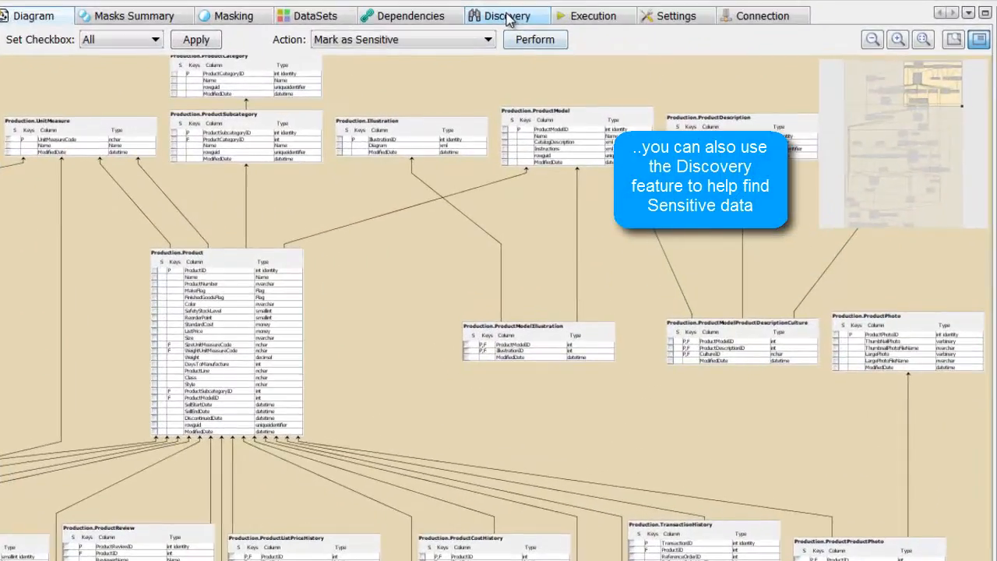
click(526, 54)
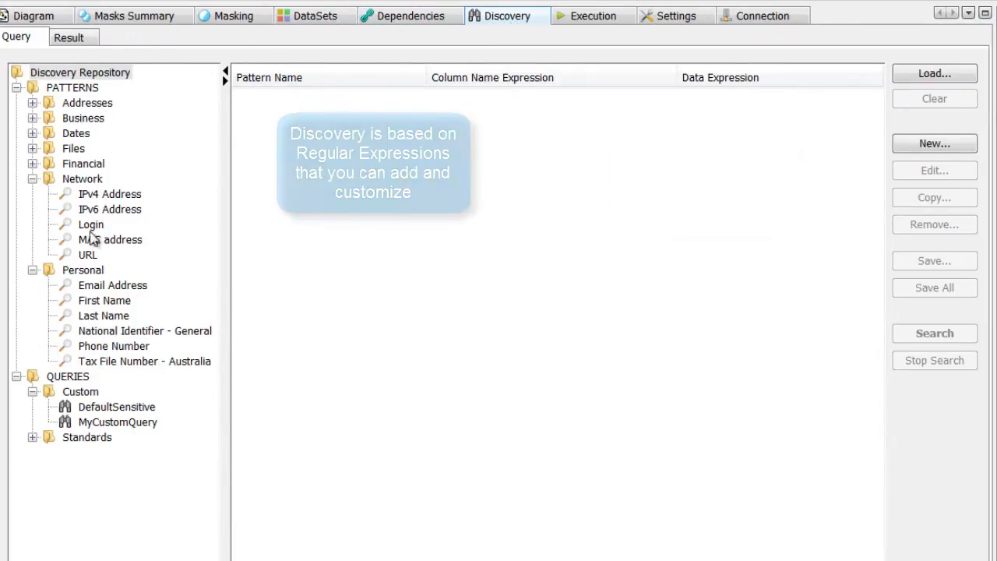
click(102, 423)
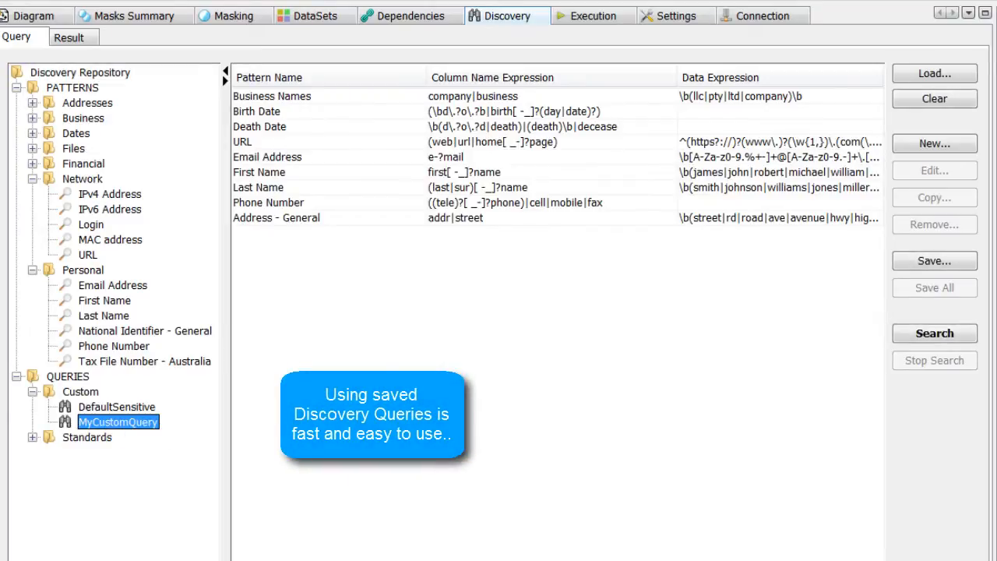
click(965, 340)
click(966, 340)
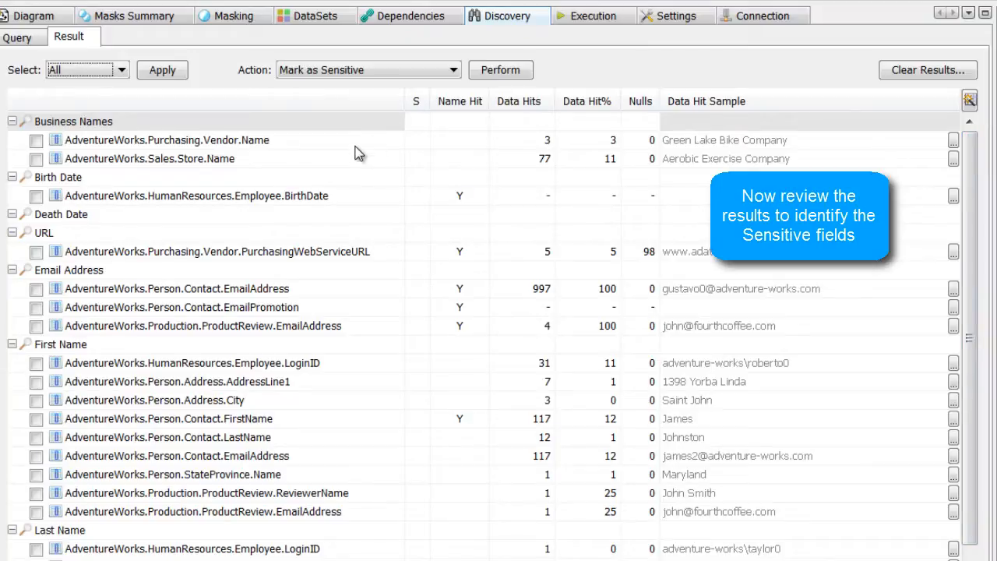
Mark the discovery results Purchasing.Vendor.Name, Sales.Store.Name and HumanResources.Employee.BirthDate as sensitive
right_click(358, 142)
click(370, 152)
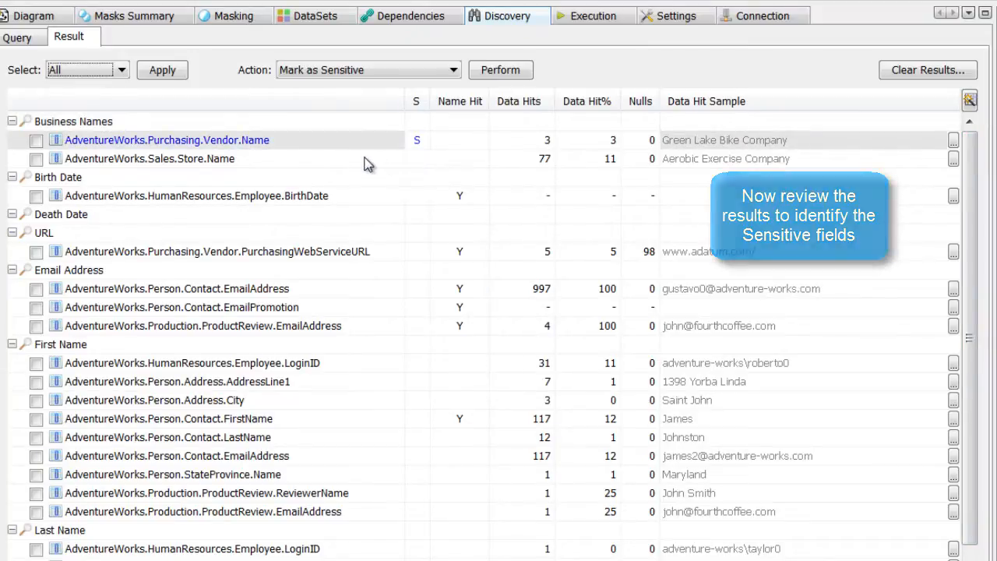
right_click(358, 165)
click(367, 172)
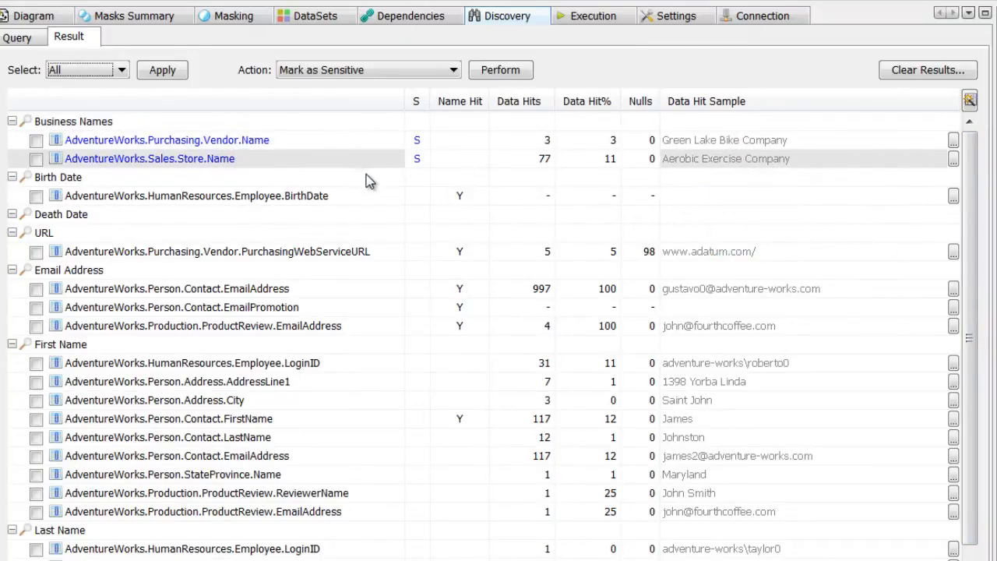
right_click(368, 198)
click(402, 211)
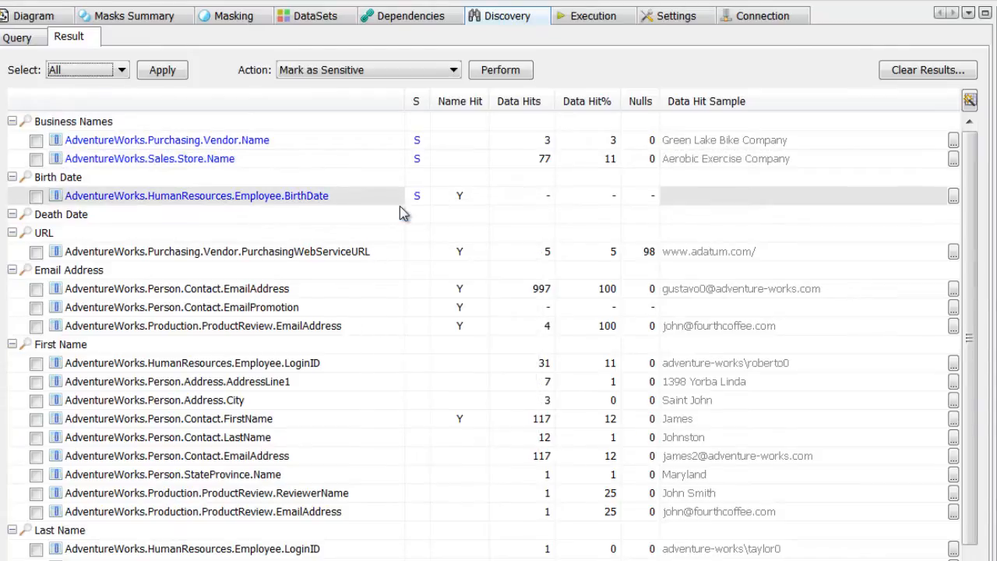
Mark the discovery results Purchasing.Vendor.PurchasingWebServiceURL and Person.Contact.EmailAddress as sensitive
right_click(374, 254)
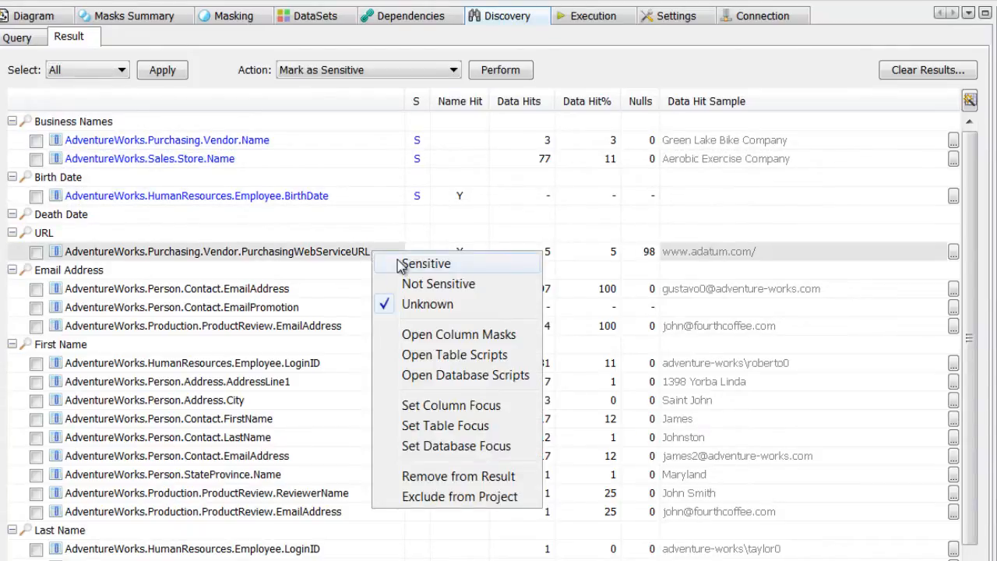
click(401, 265)
right_click(357, 288)
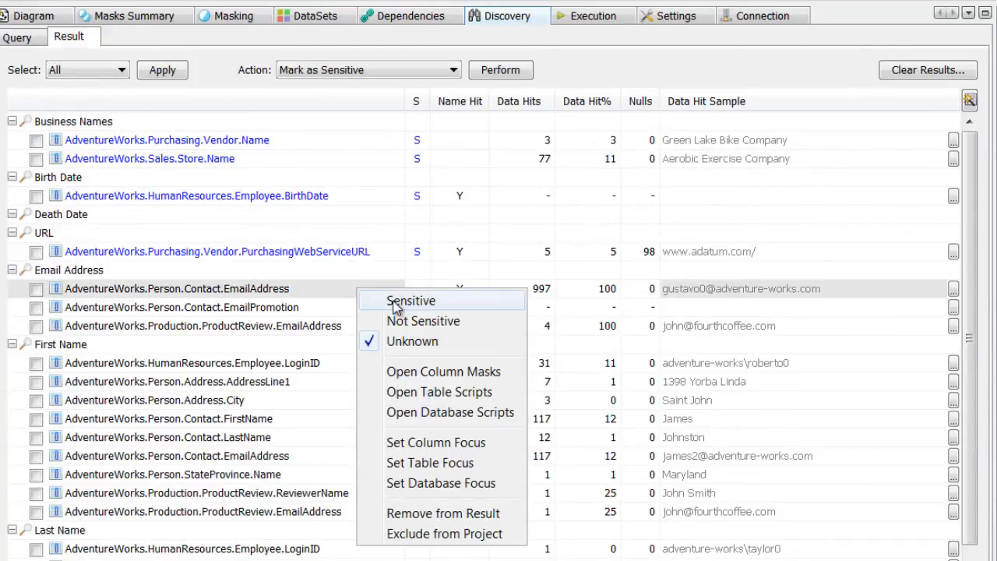
click(394, 303)
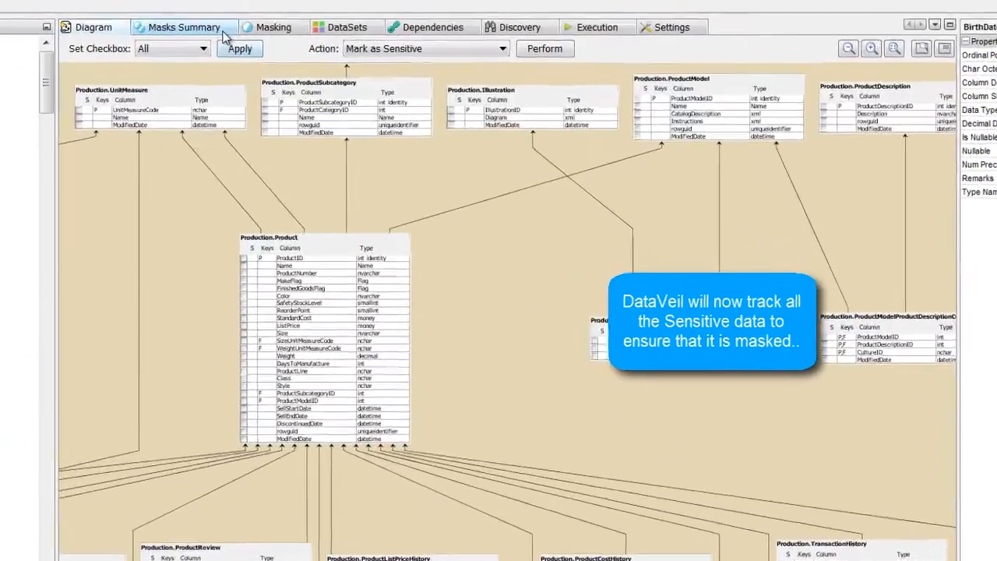
Open the column masks of HumanResources.Employee.BirthDate from the masks summary and start a new DateTime mask
click(299, 54)
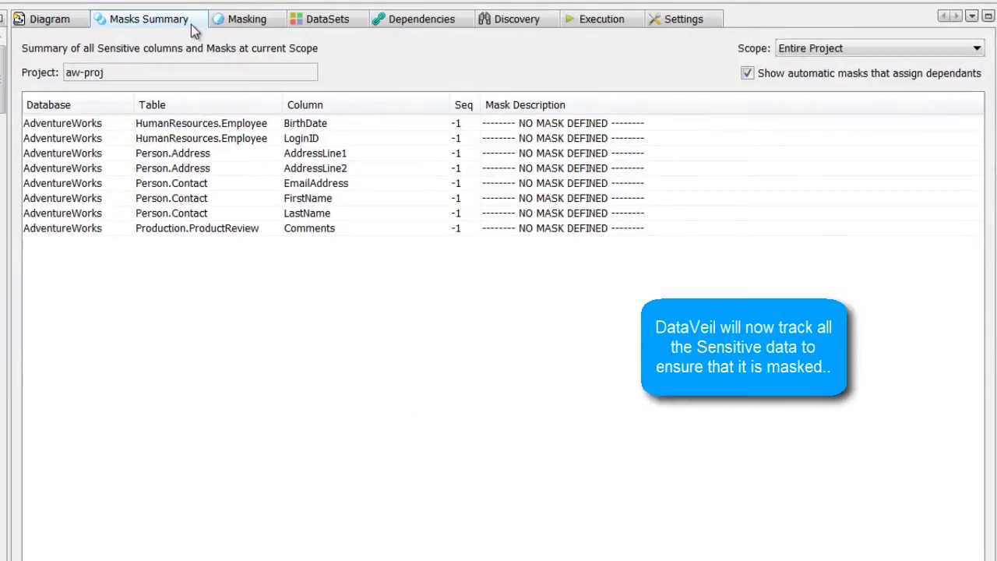
right_click(638, 127)
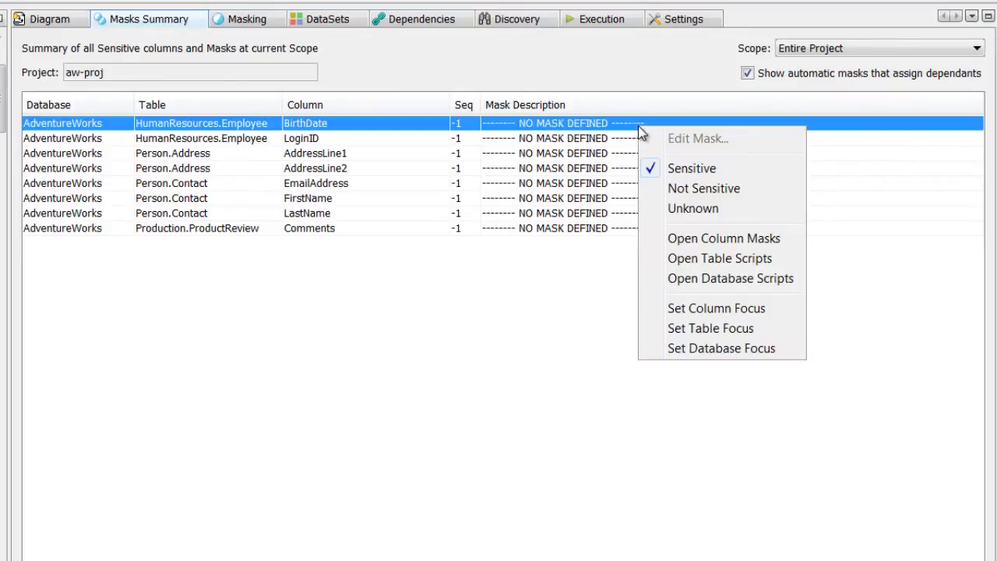
click(744, 238)
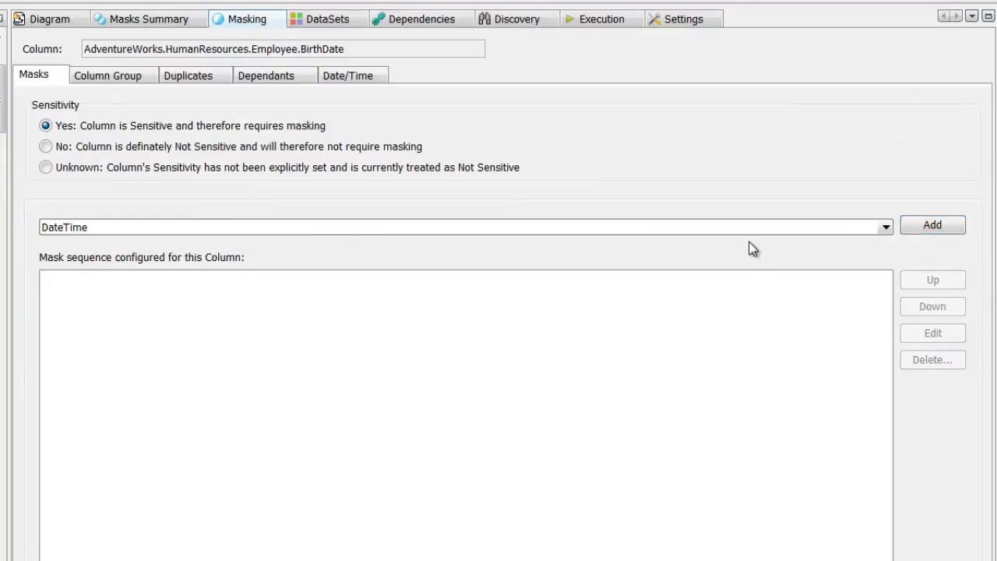
click(932, 225)
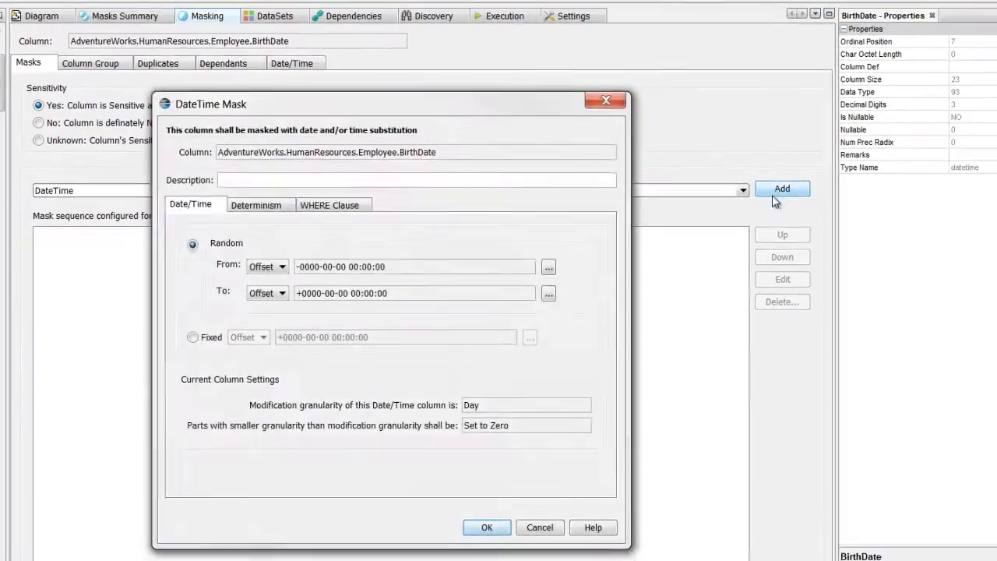
Set the BirthDate mask's random range from an offset of -1 year to +1 year and save the mask
click(544, 266)
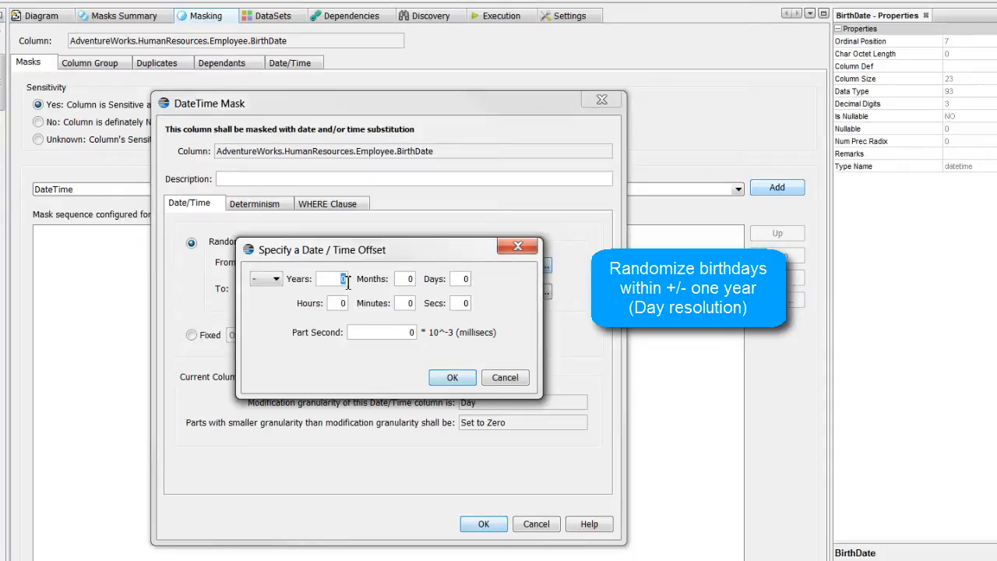
text(1)
click(469, 382)
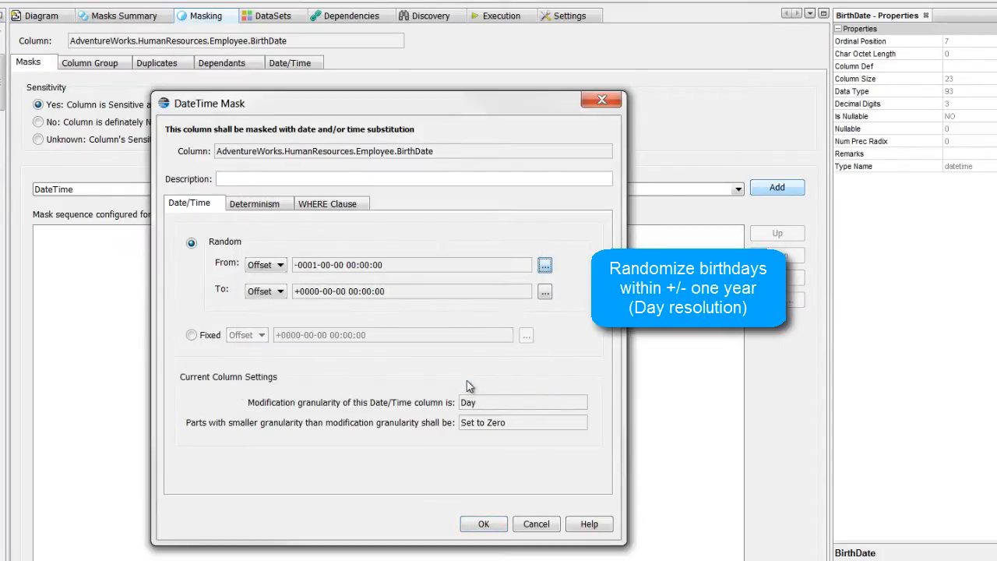
click(546, 295)
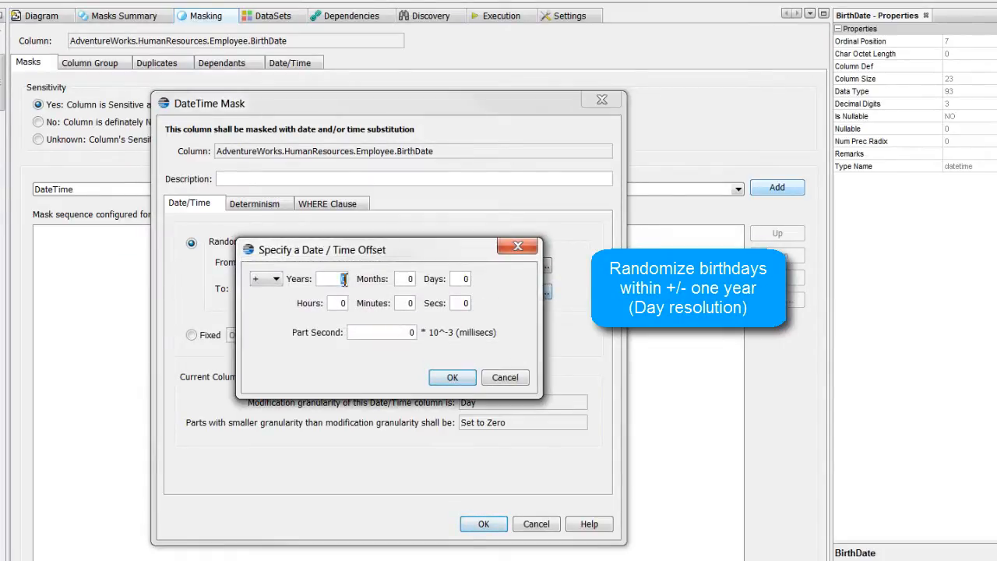
text(1)
click(451, 377)
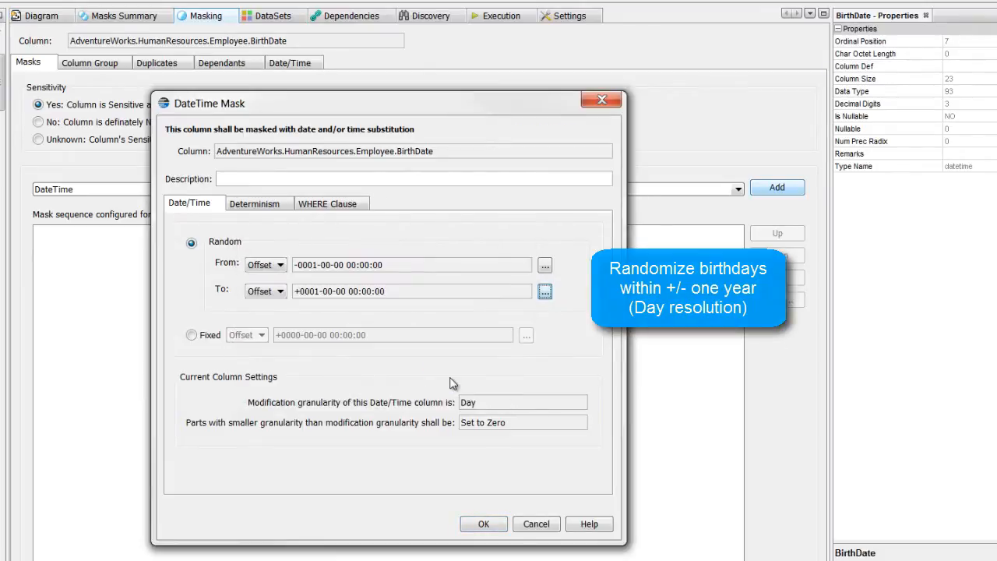
click(484, 525)
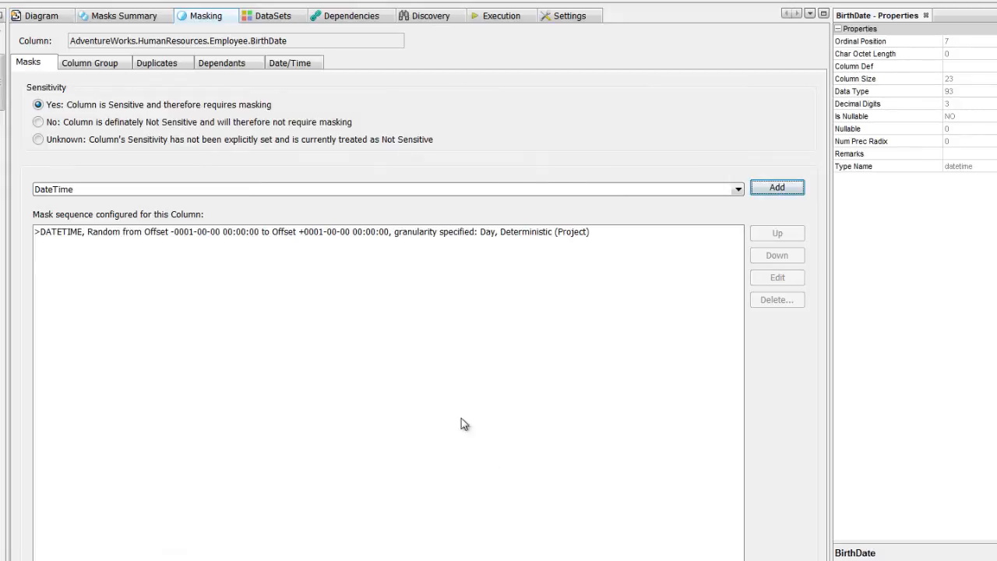
Add a Randomize mask with its default settings to the LoginID column of HumanResources.Employee
click(117, 18)
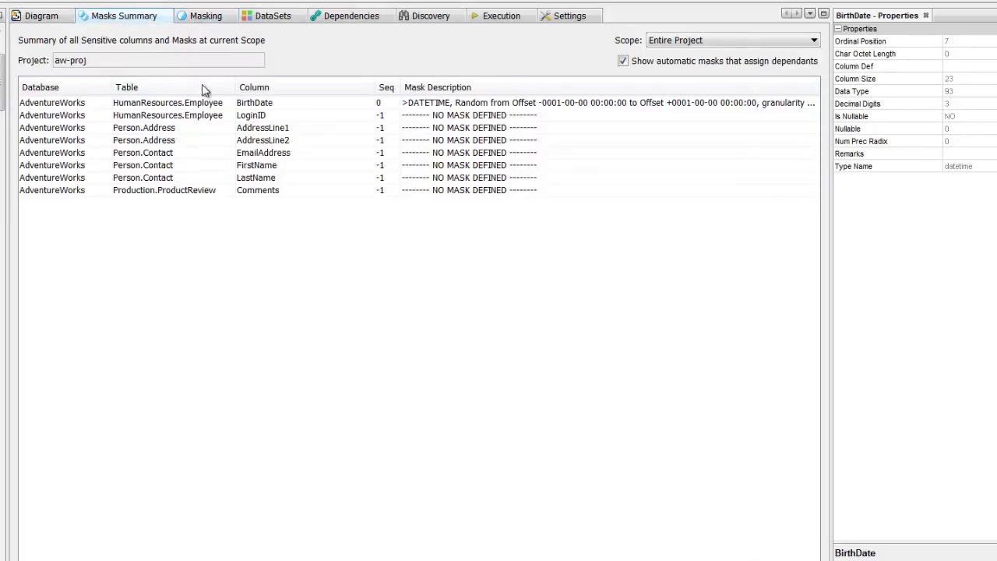
right_click(272, 118)
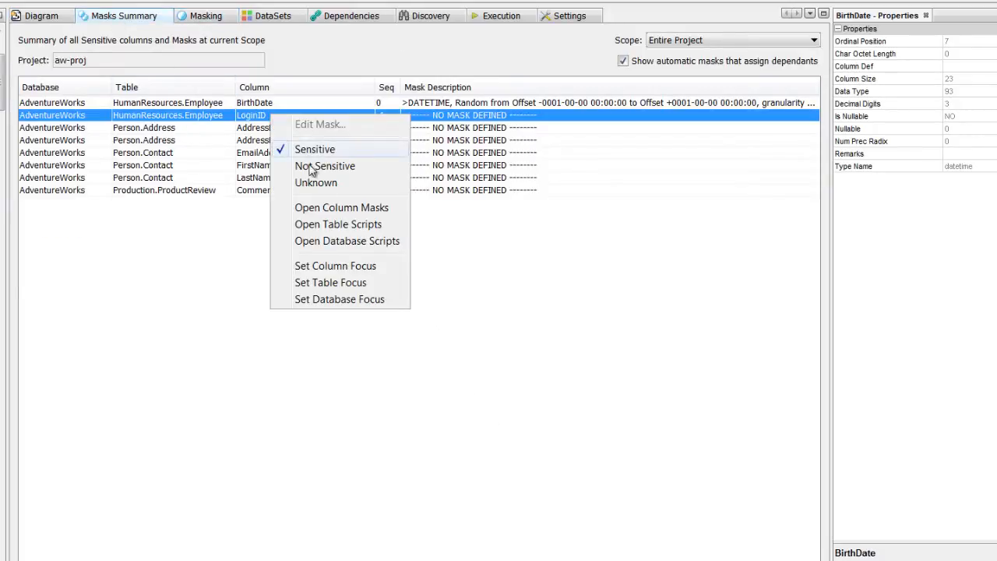
click(338, 208)
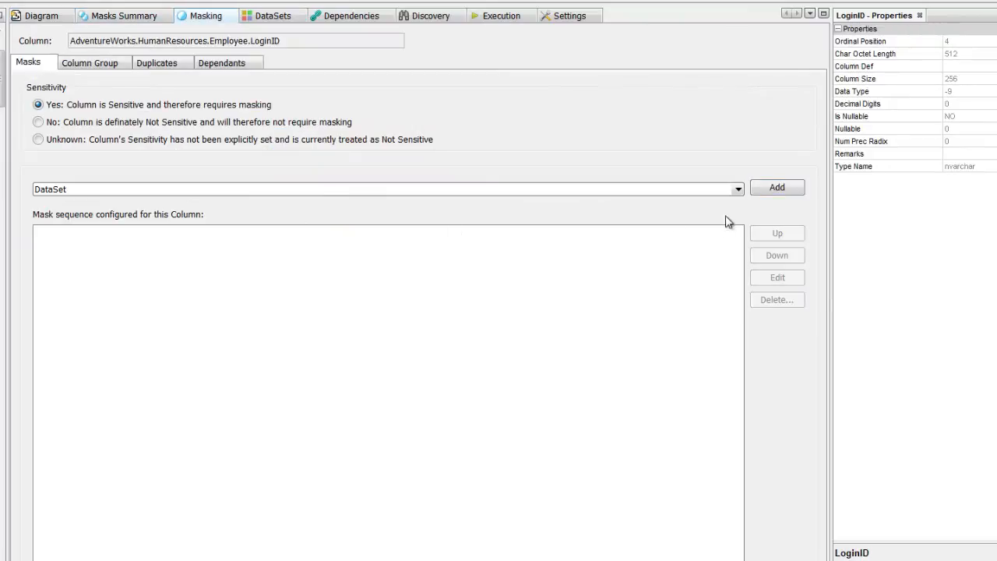
click(738, 192)
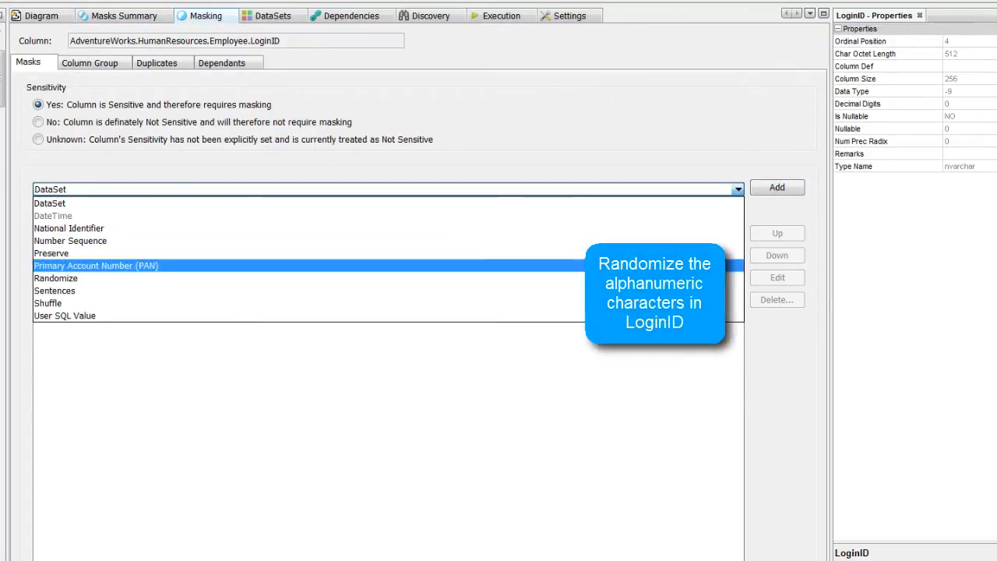
click(701, 278)
click(777, 190)
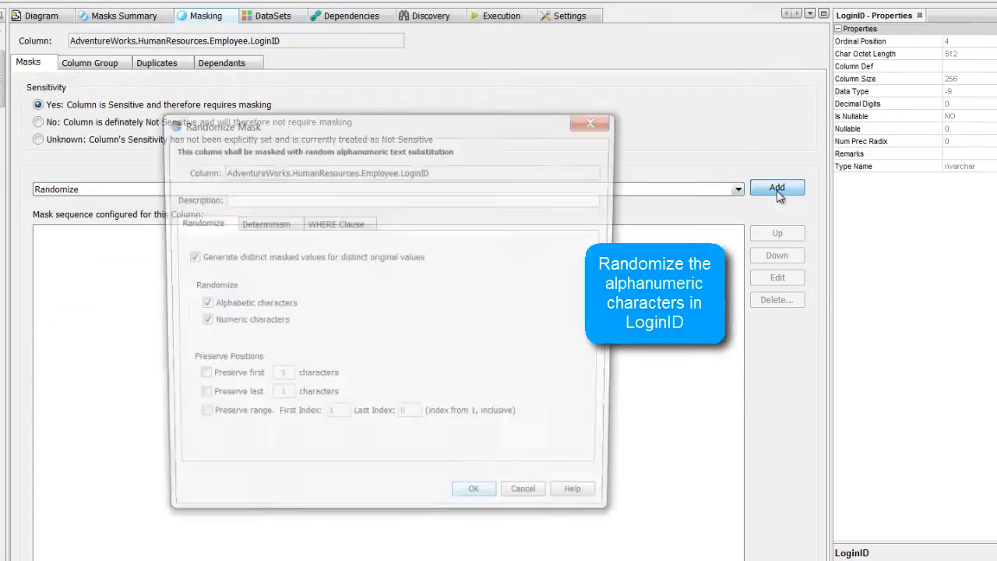
click(480, 503)
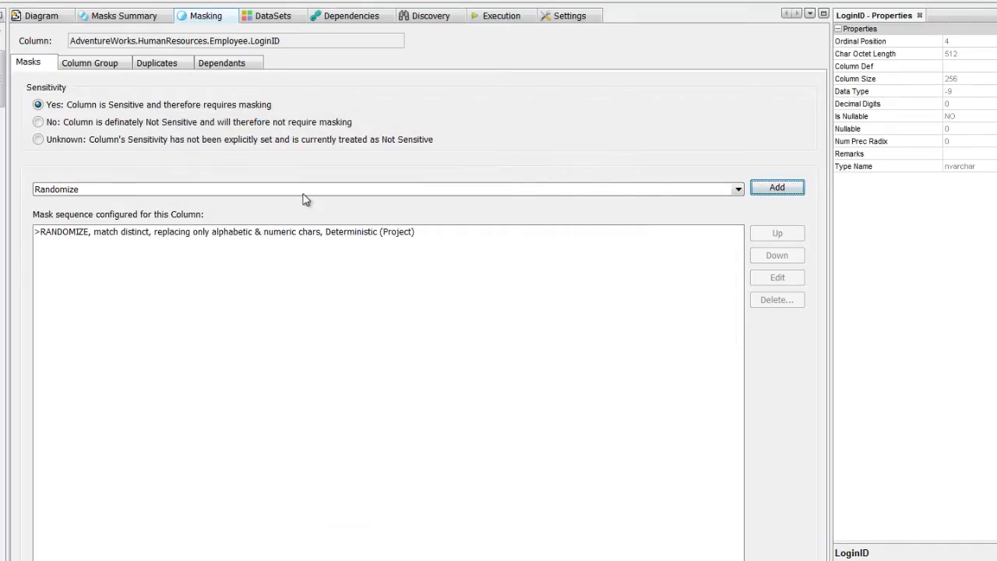
Add a Randomize mask to Person.Address.AddressLine1 that replaces only numeric characters, with alphabetic characters excluded
click(144, 18)
click(454, 133)
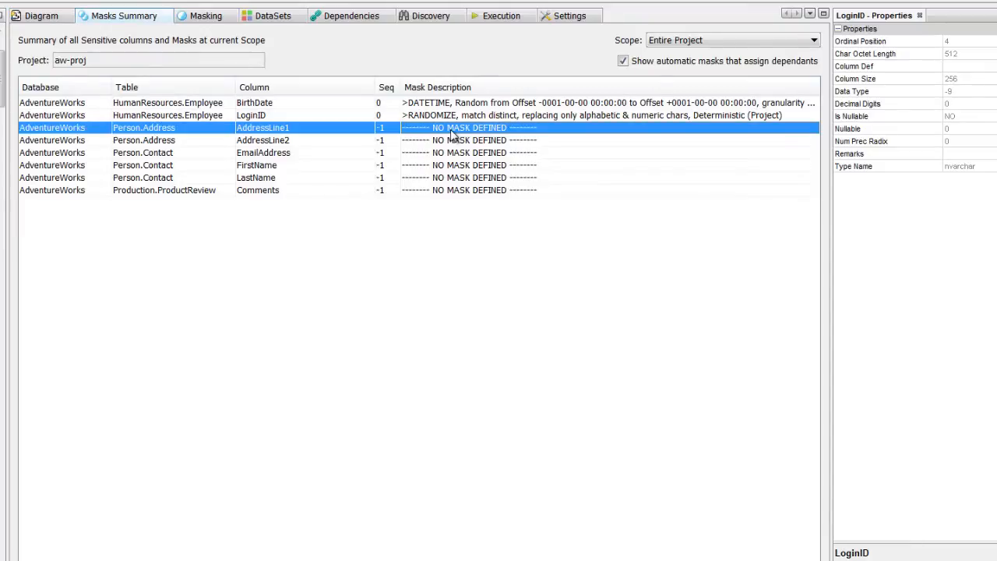
right_click(451, 134)
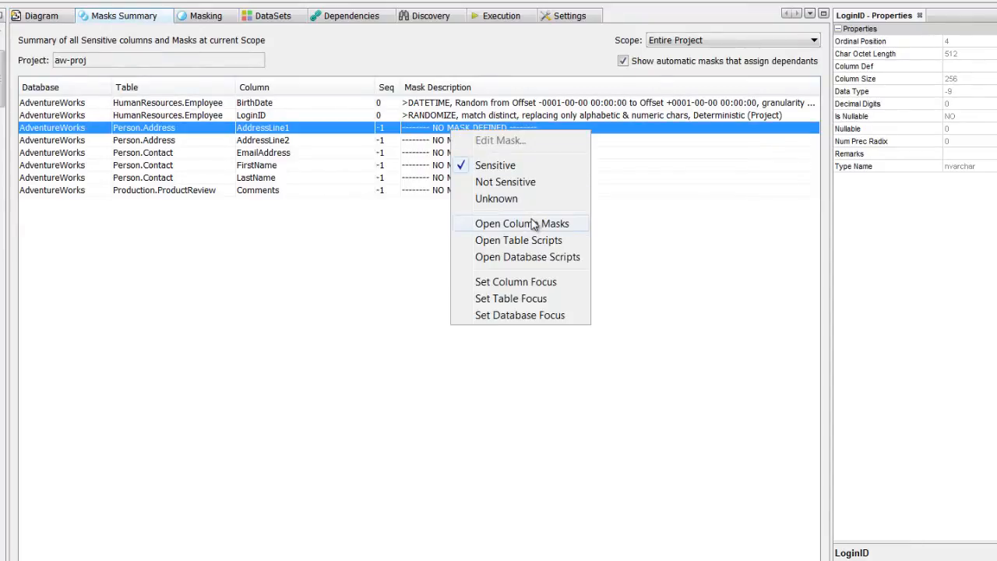
click(533, 225)
click(763, 195)
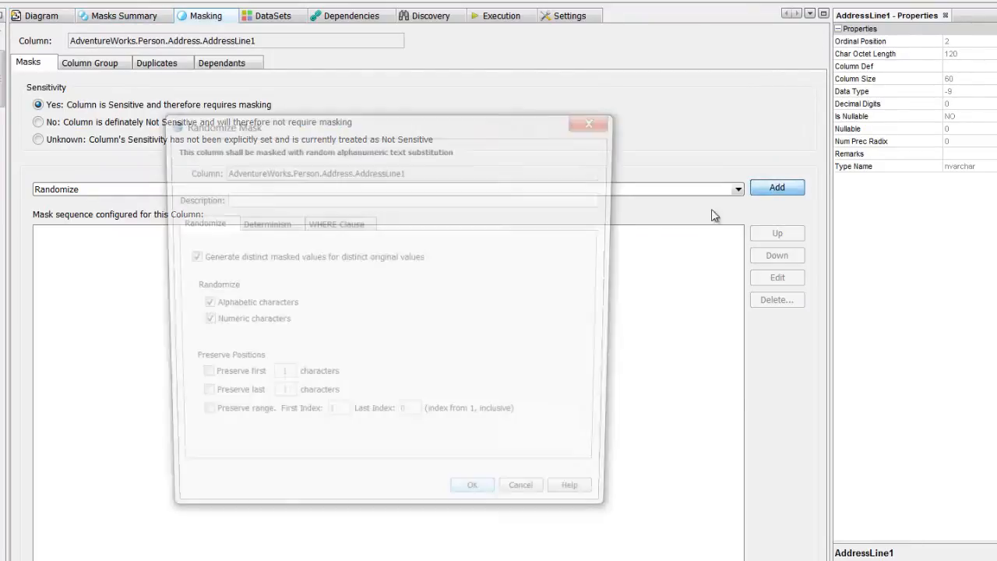
click(232, 310)
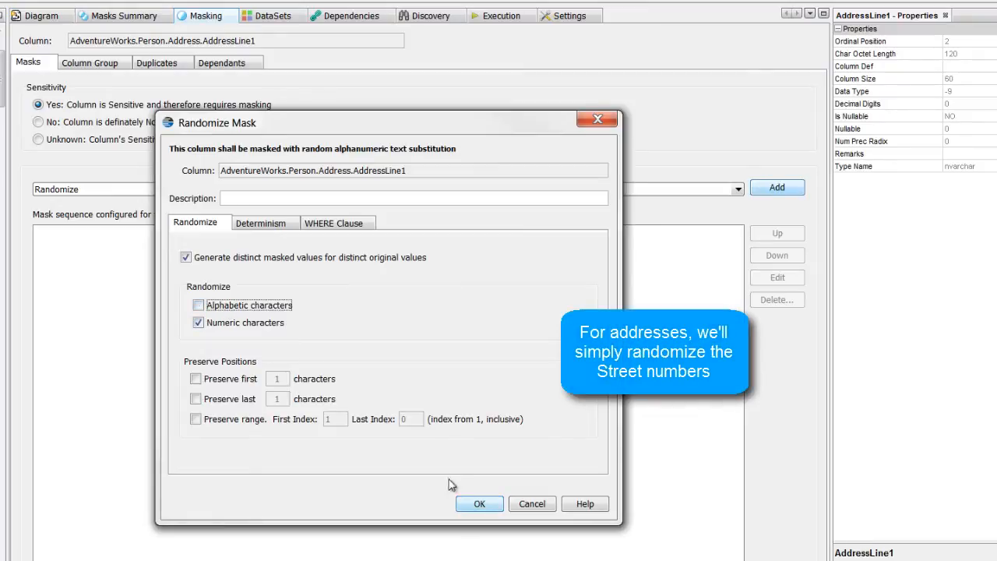
click(480, 504)
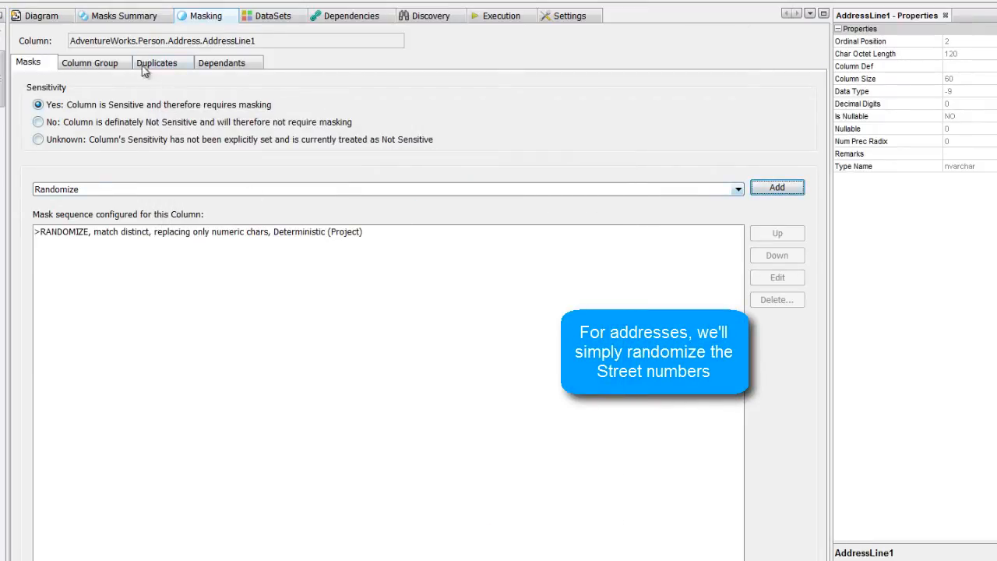
Add a Randomize mask to the AddressLine2 column of Person.Address, leaving alphabetic characters out so only numeric characters are randomized
click(123, 17)
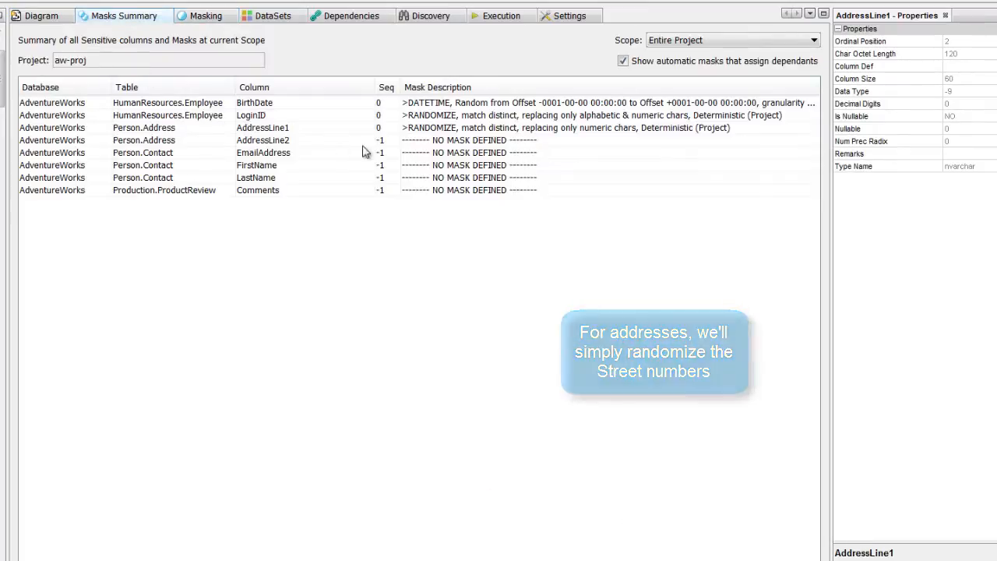
right_click(431, 143)
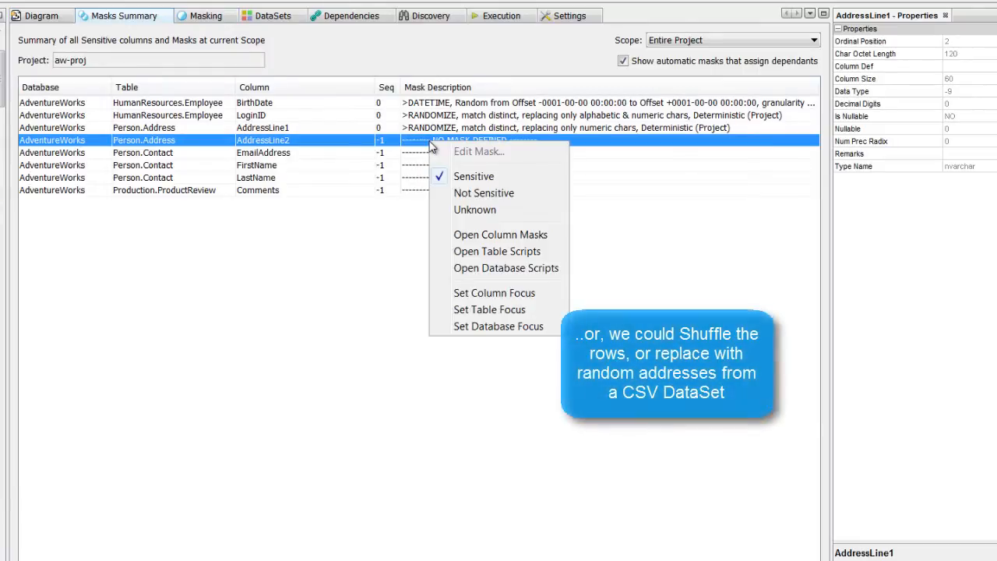
click(514, 233)
click(779, 191)
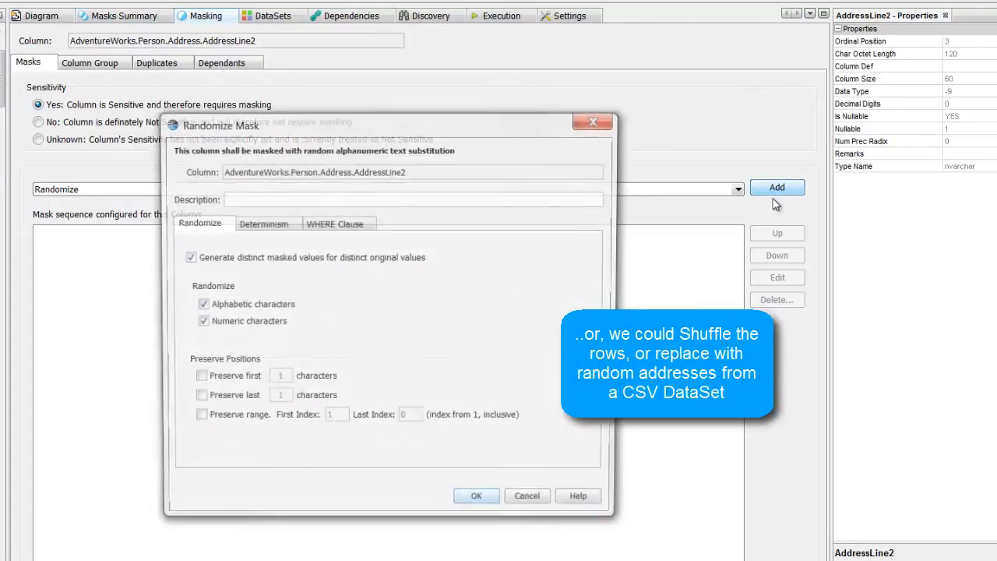
click(236, 306)
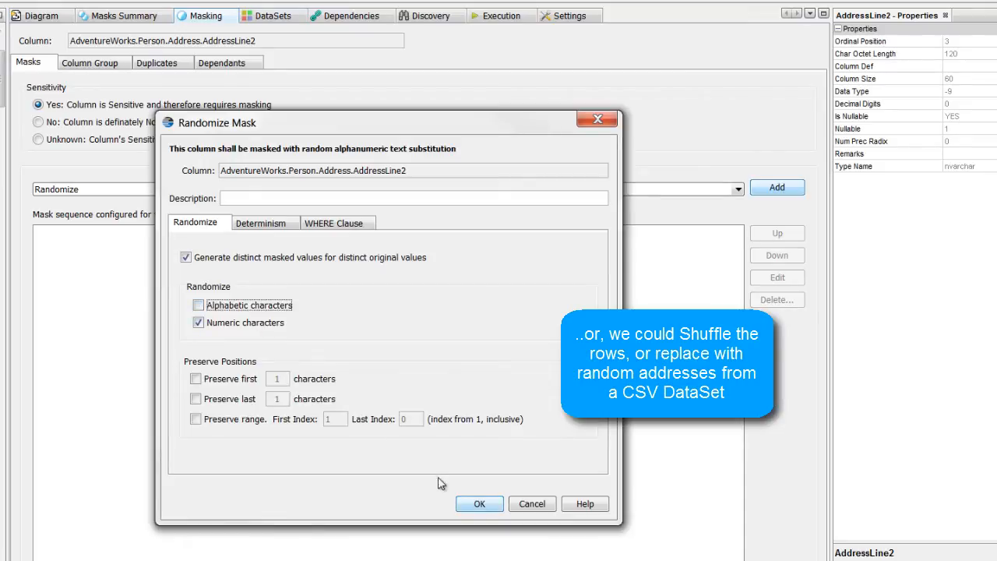
click(491, 511)
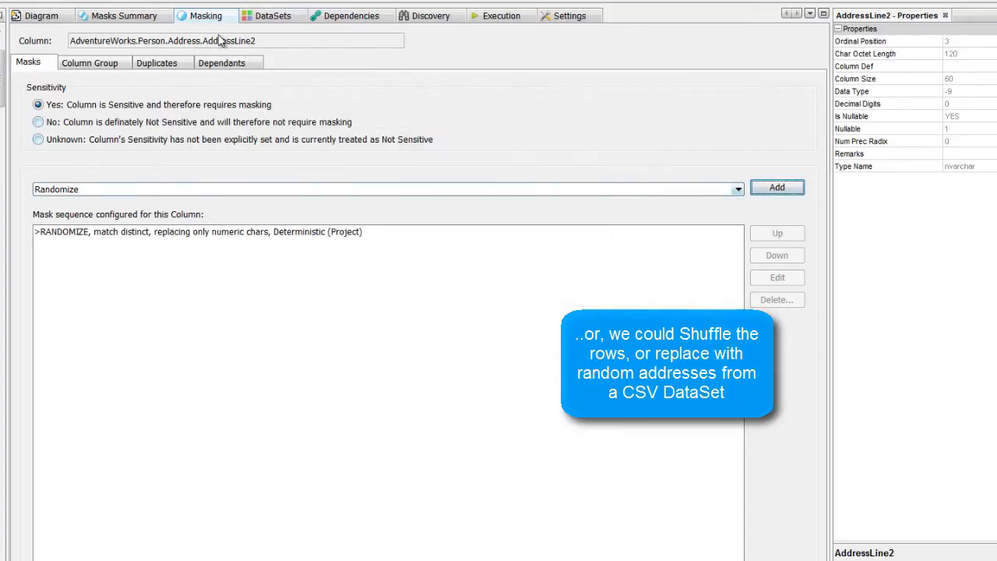
click(119, 17)
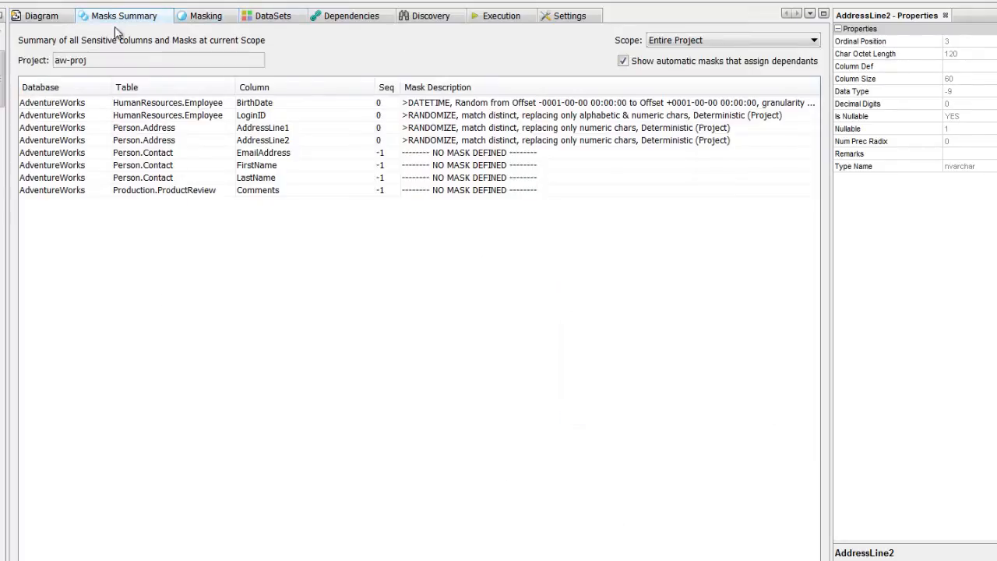
right_click(458, 157)
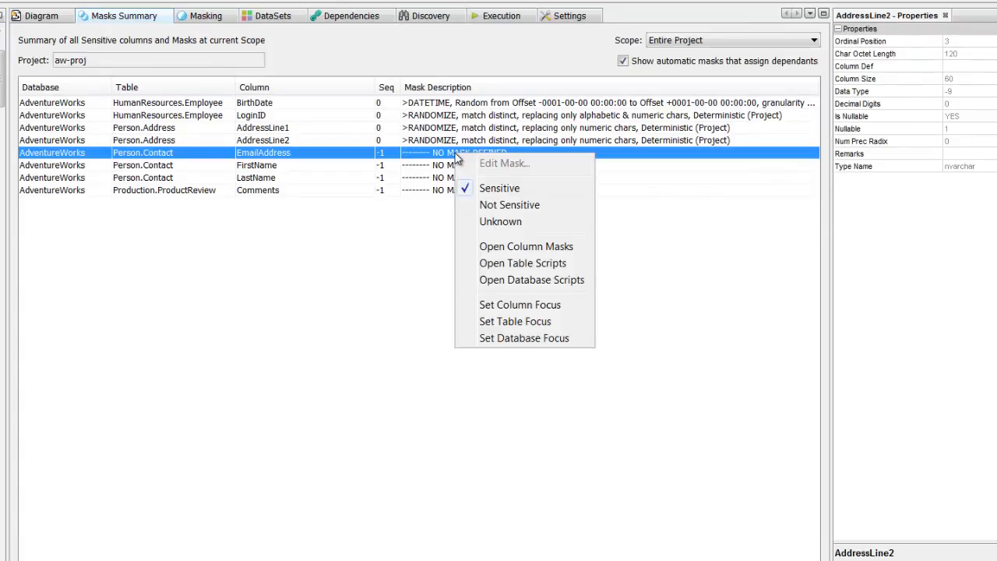
click(537, 247)
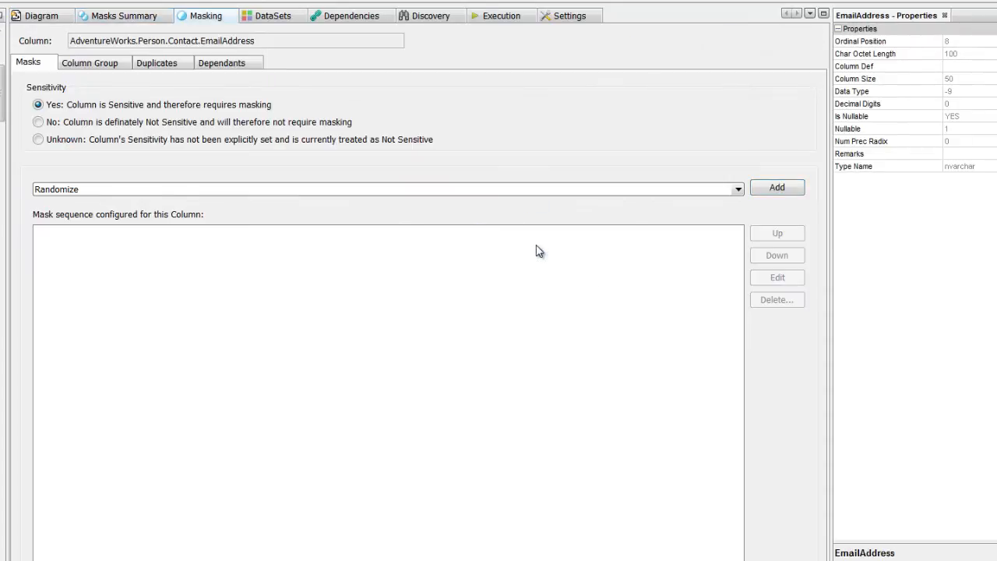
click(738, 192)
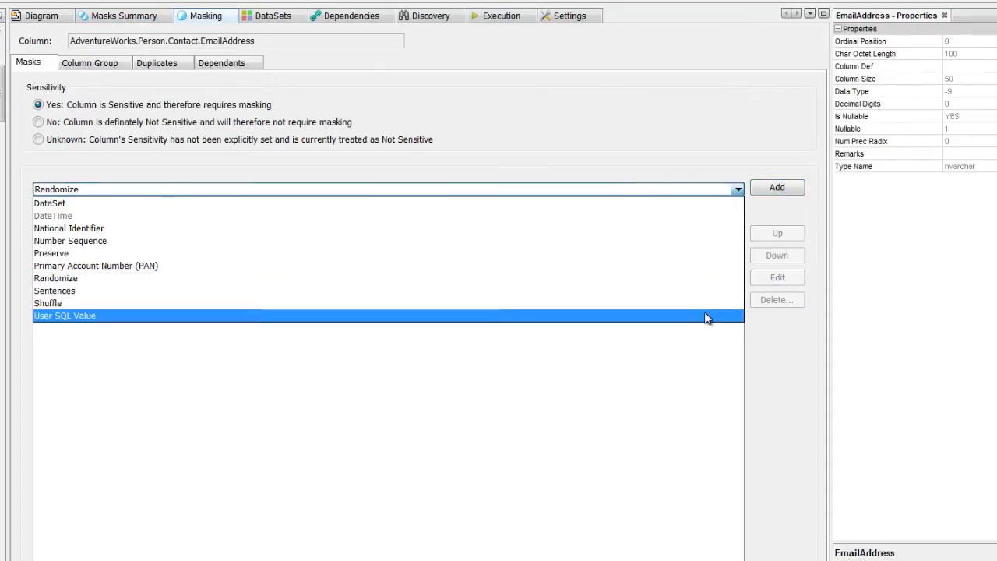
click(705, 317)
click(785, 188)
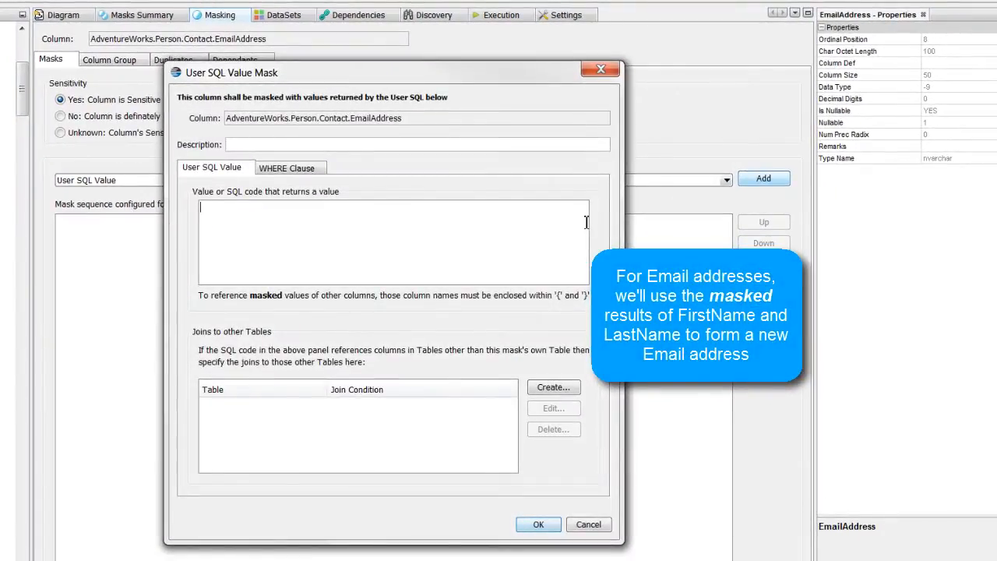
text({FirstName} + '.' + {LastName} + '@ourdomain.com)
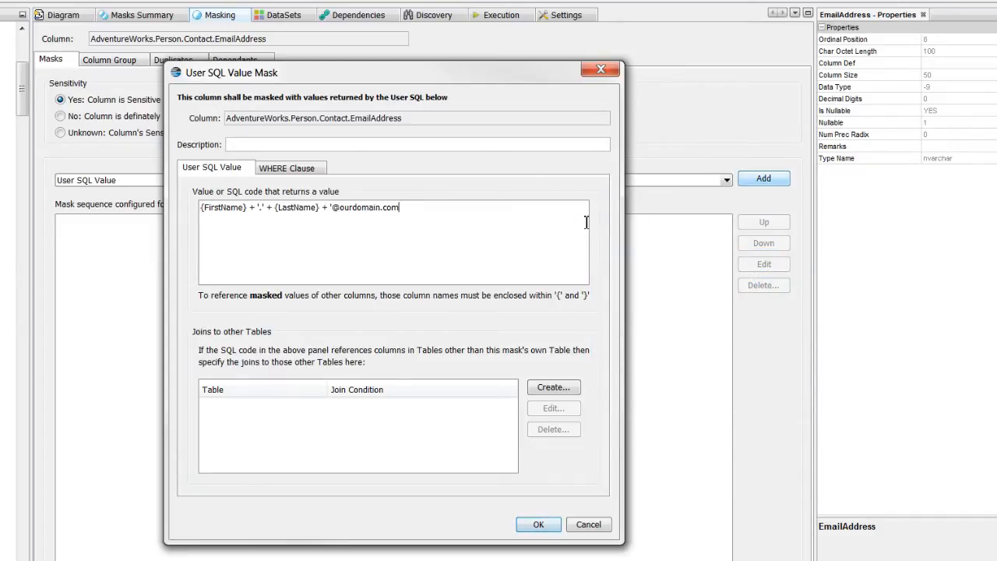
click(538, 524)
Add a Shuffle mask with its default settings to the FirstName column of Person.Contact
click(164, 19)
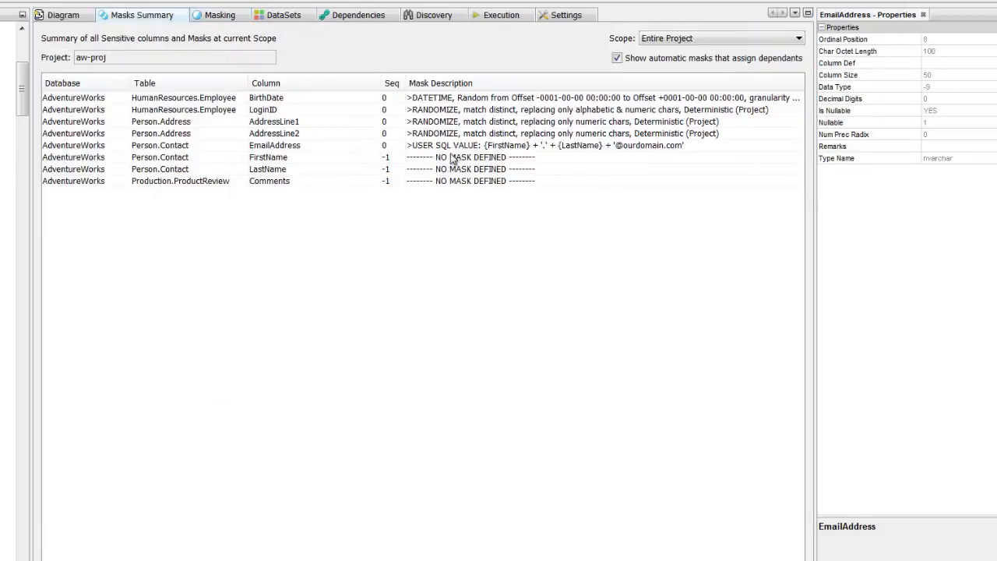
right_click(505, 162)
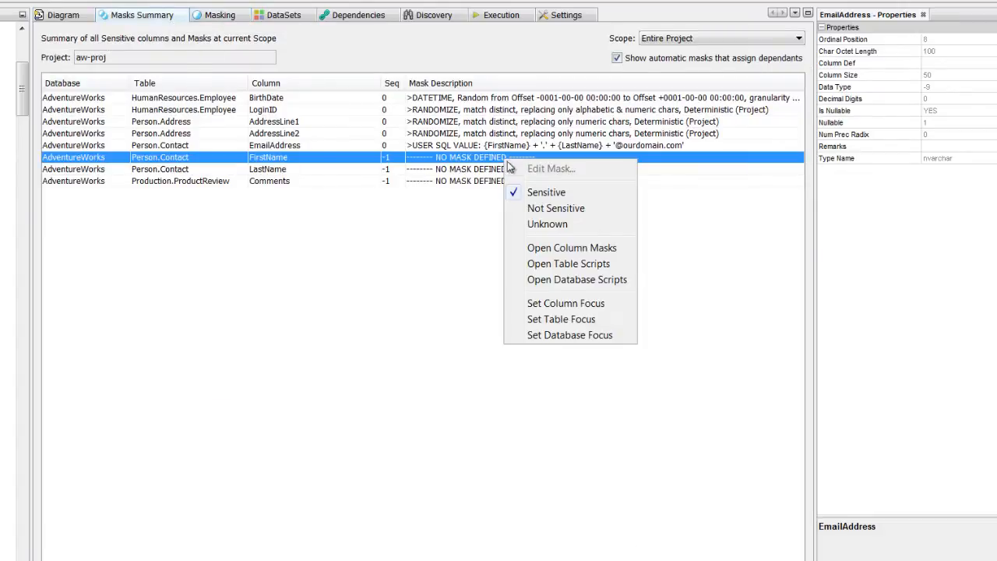
click(574, 246)
click(726, 181)
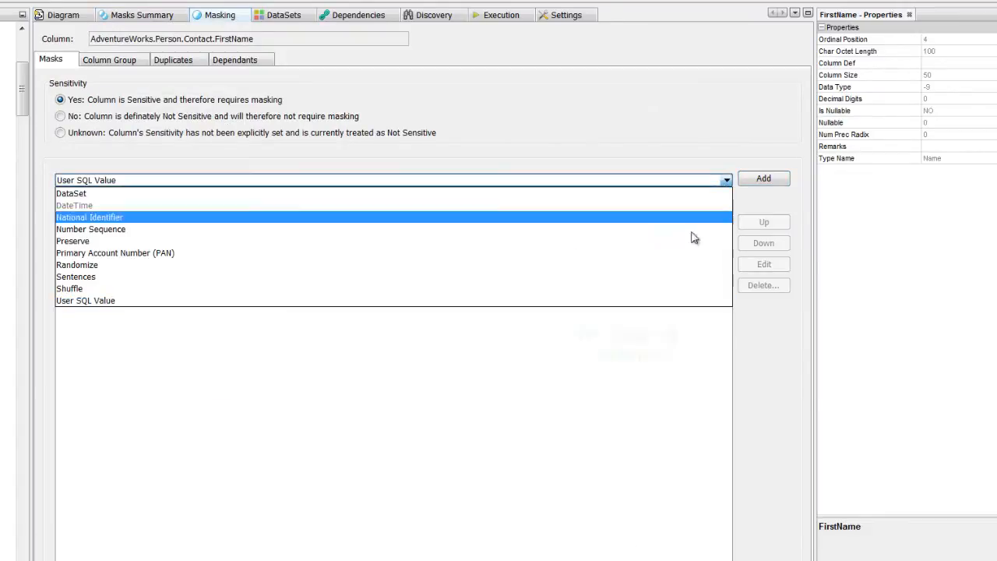
click(671, 285)
click(780, 182)
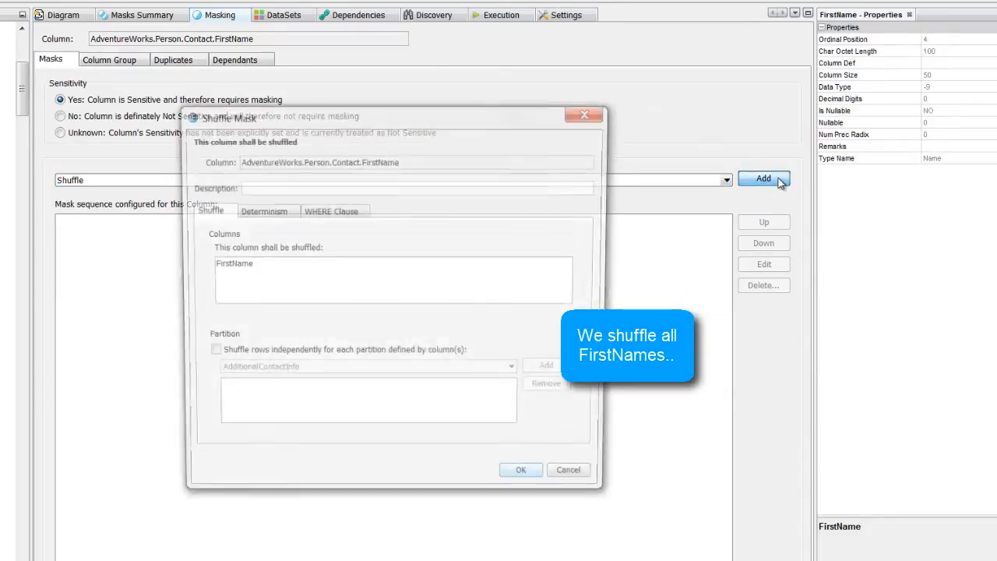
click(528, 480)
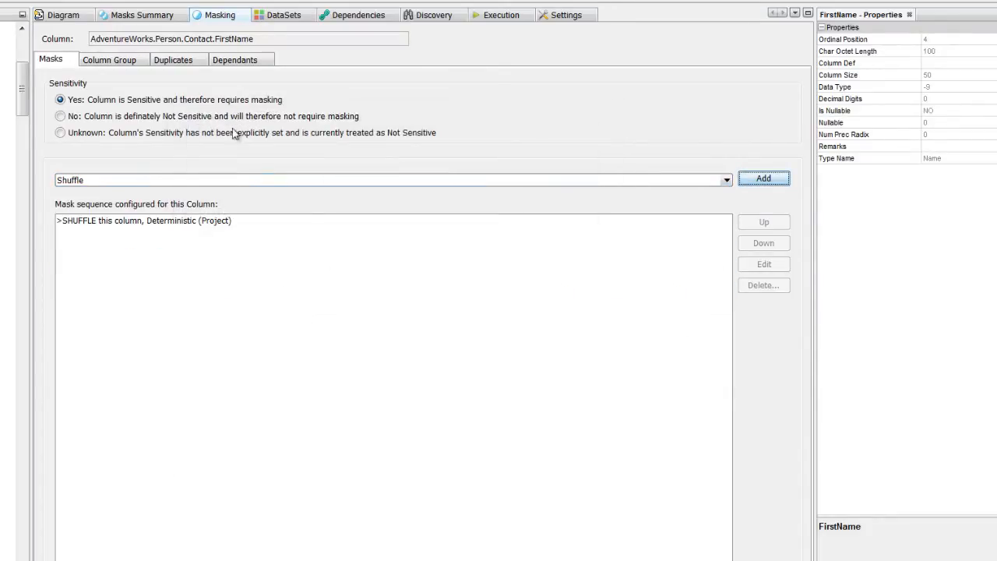
Add a Shuffle mask with its default settings to the LastName column of Person.Contact
click(145, 16)
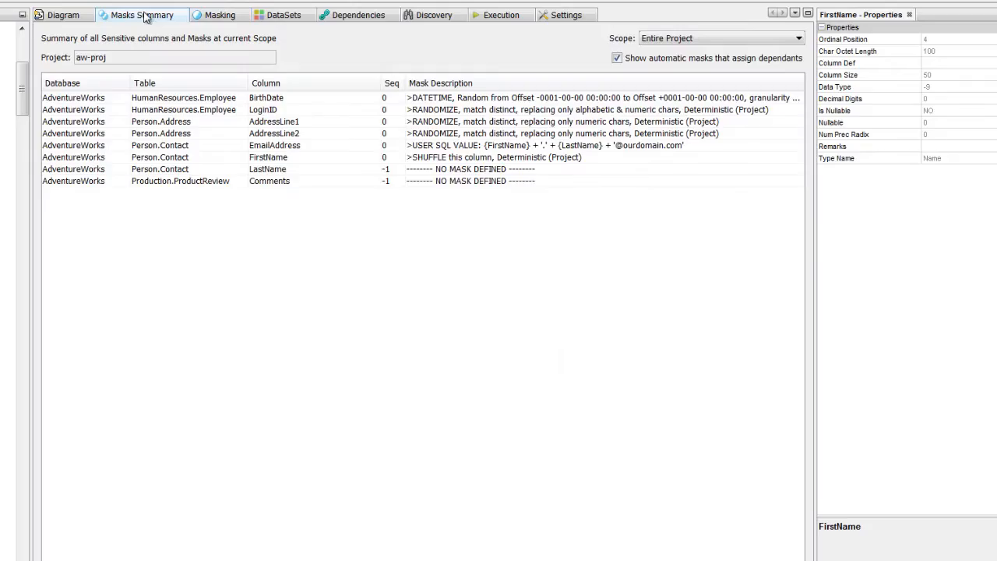
click(459, 172)
right_click(459, 171)
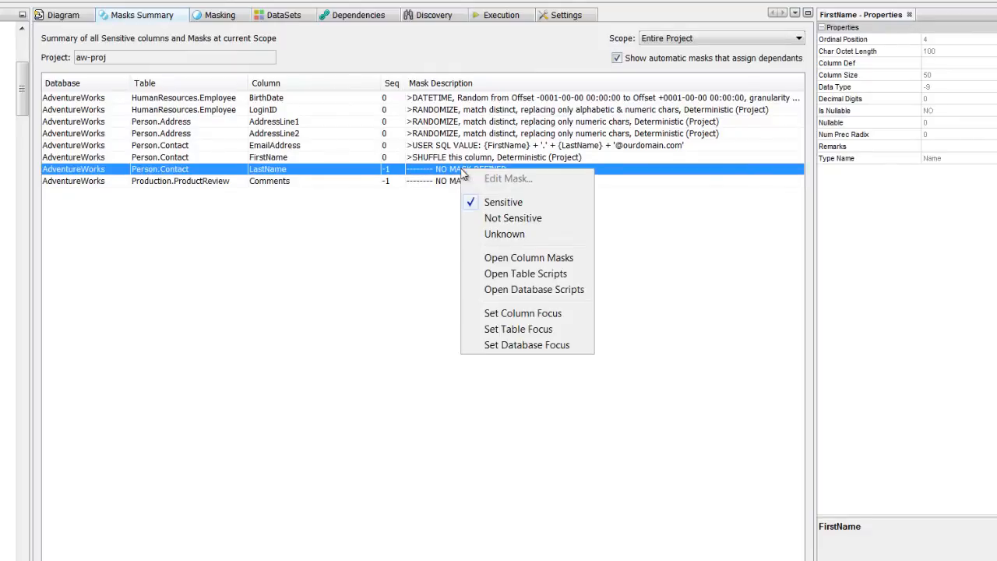
click(573, 264)
click(782, 180)
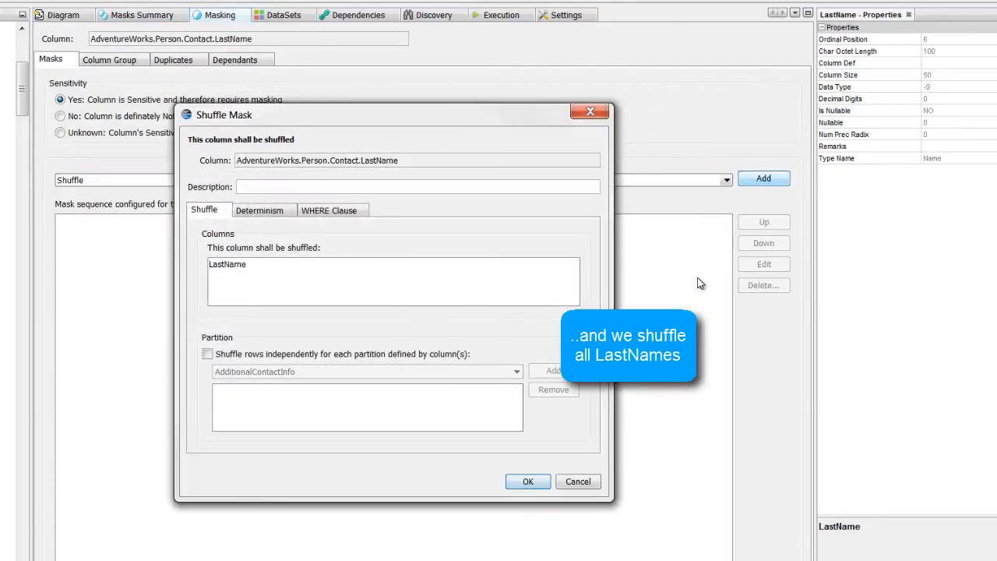
click(530, 481)
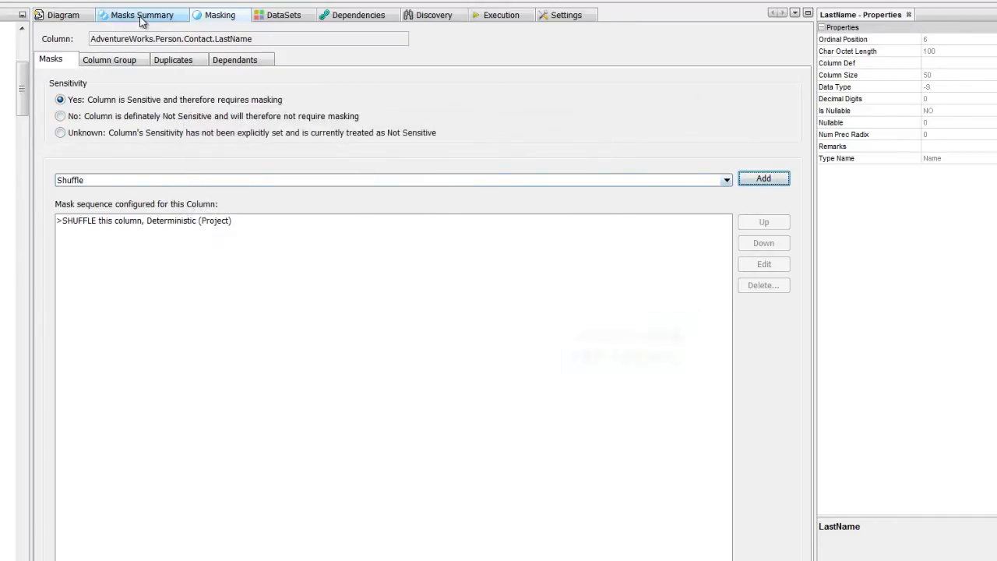
Add a Sentences mask with its default length range of -25 to 25 percent to Production.ProductReview.Comments and return to the masks summary
click(141, 23)
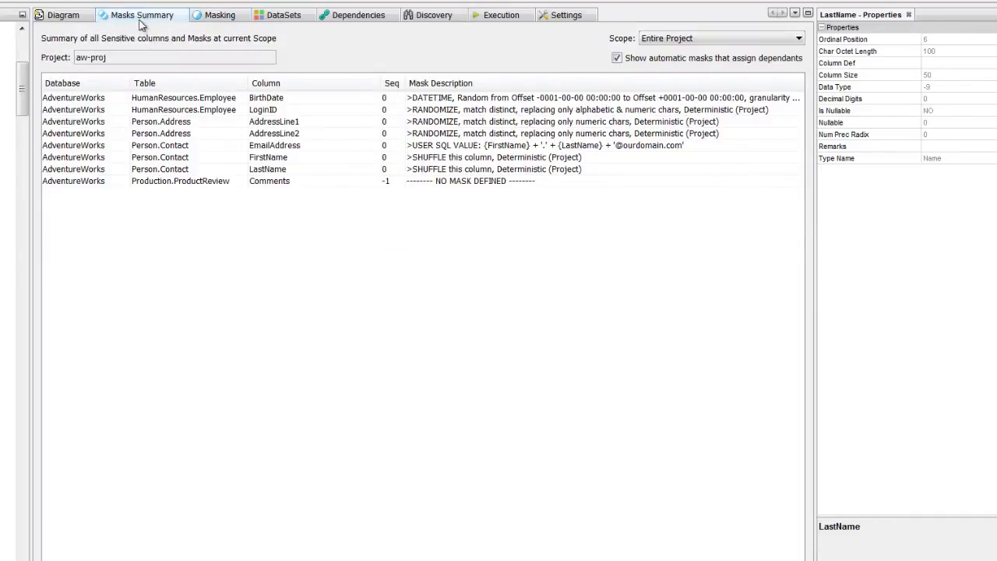
right_click(527, 181)
click(607, 271)
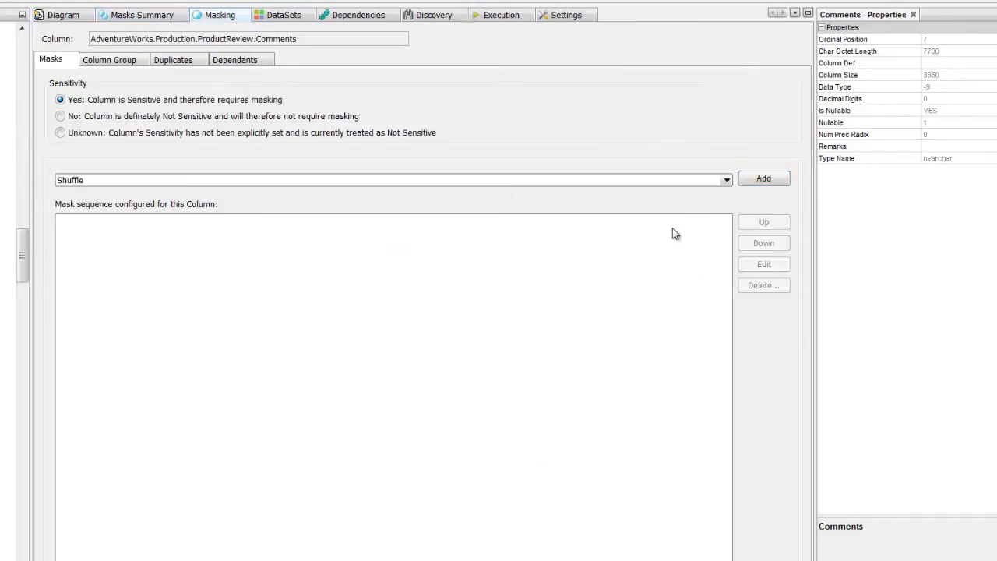
click(725, 182)
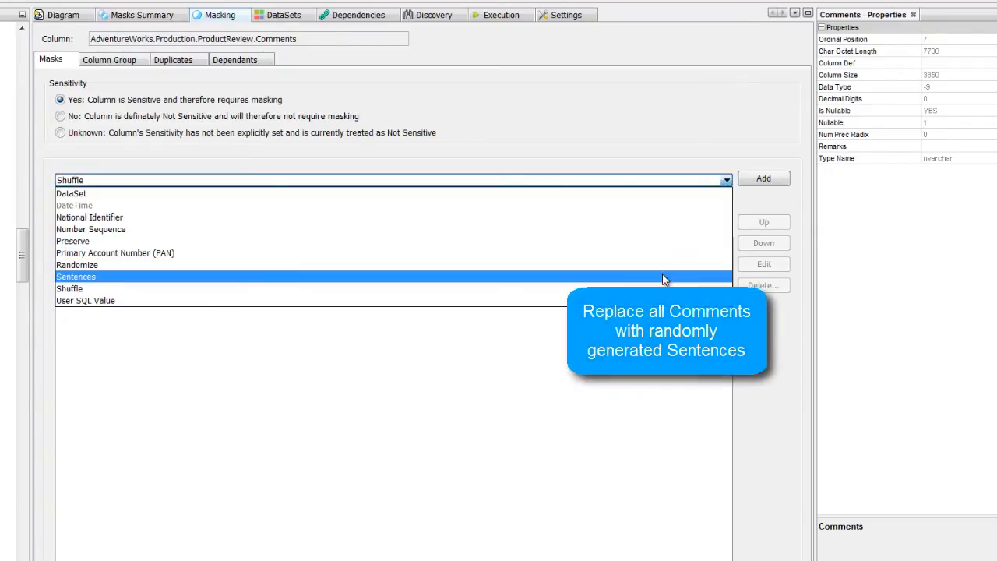
click(662, 275)
click(763, 180)
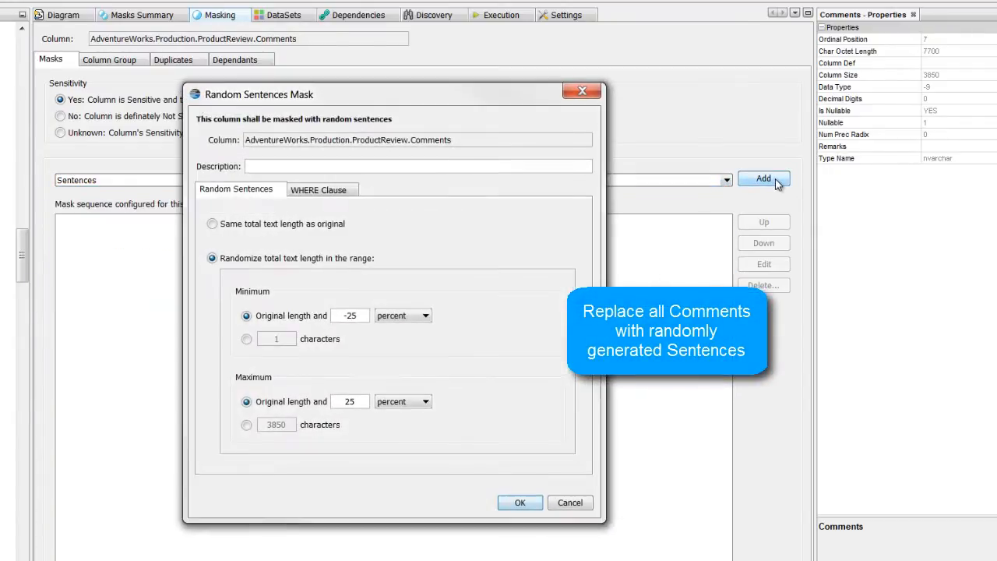
click(519, 502)
click(161, 17)
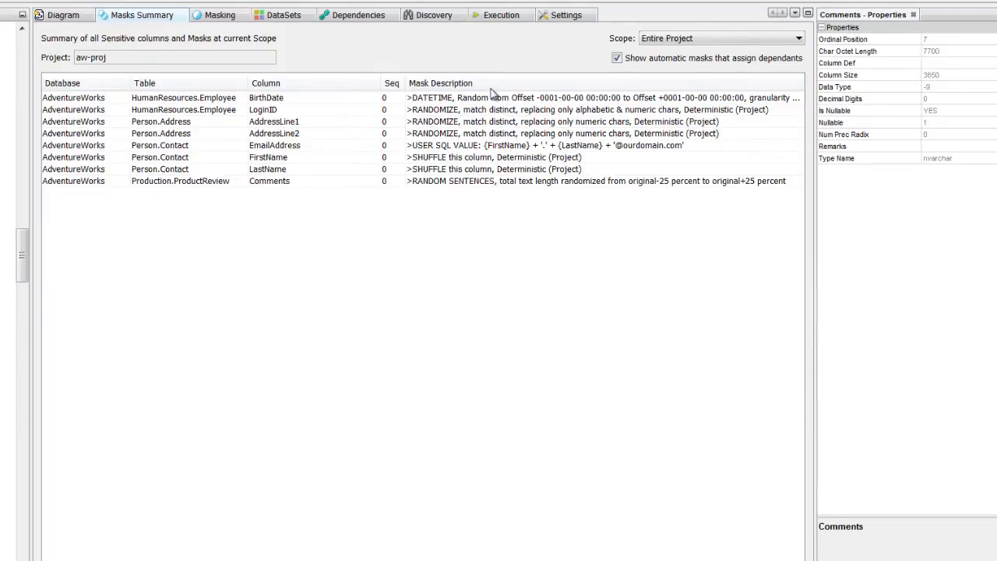
Compile the aw-proj project and run the masking, agreeing to overwrite the target database
click(501, 16)
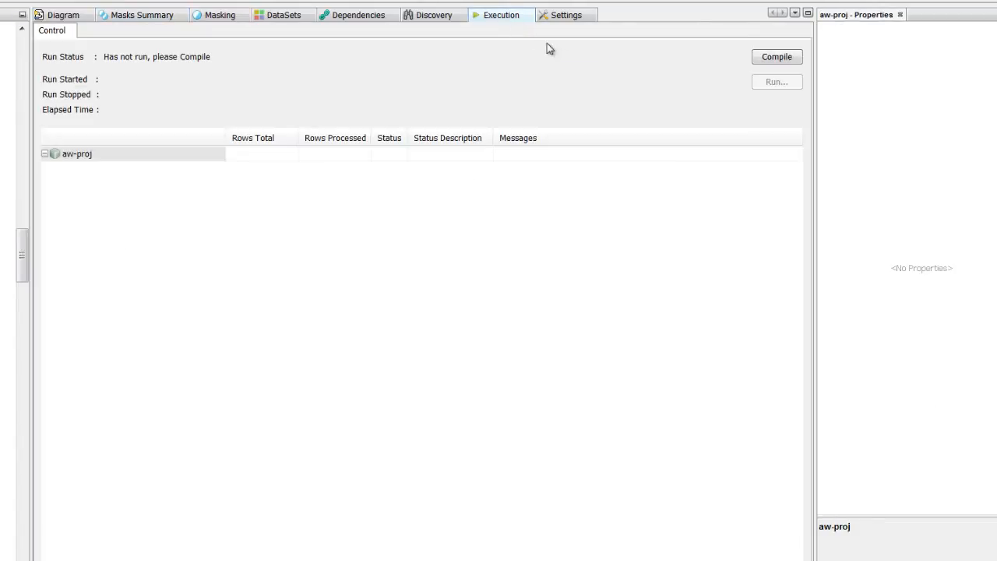
click(781, 59)
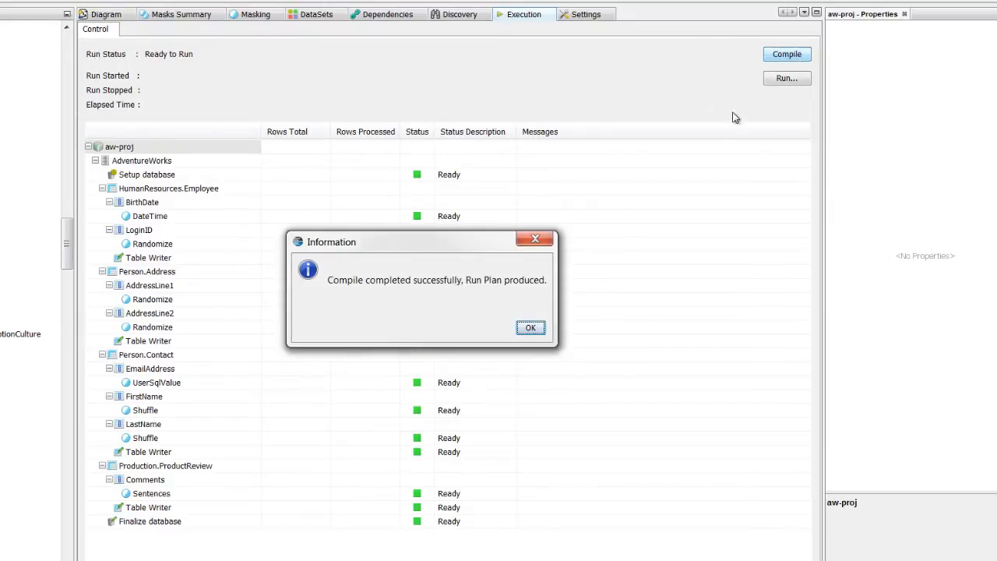
click(529, 328)
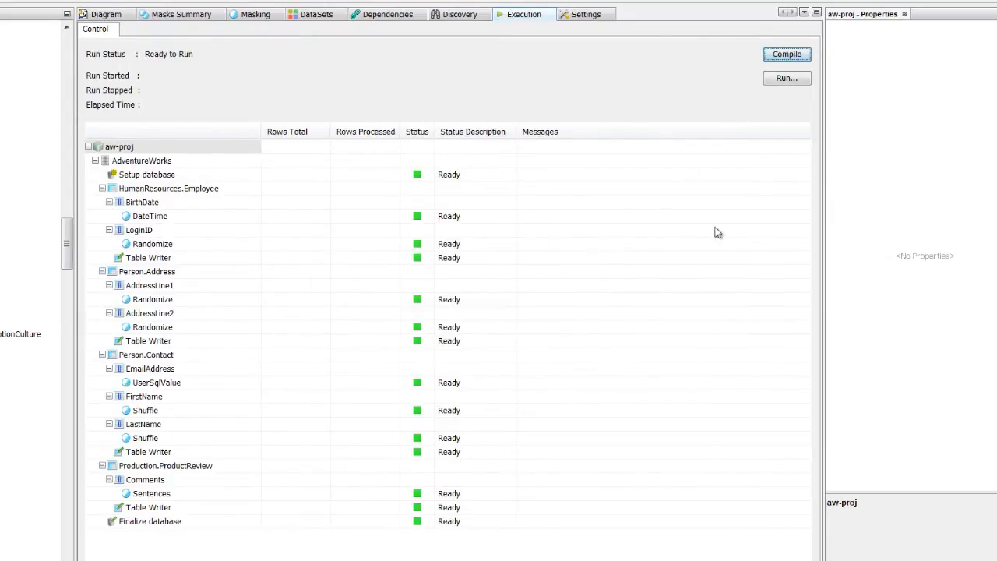
click(804, 81)
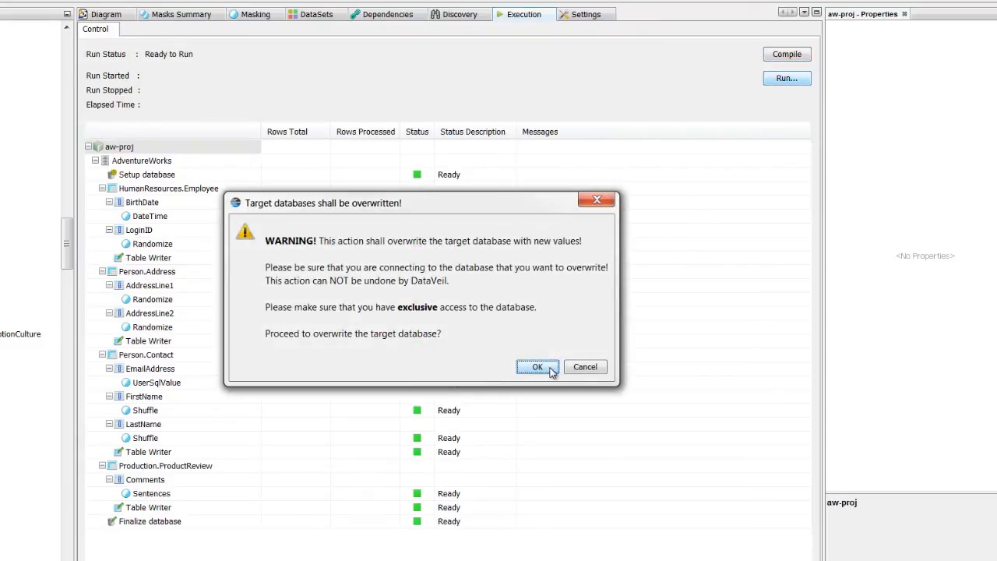
click(551, 371)
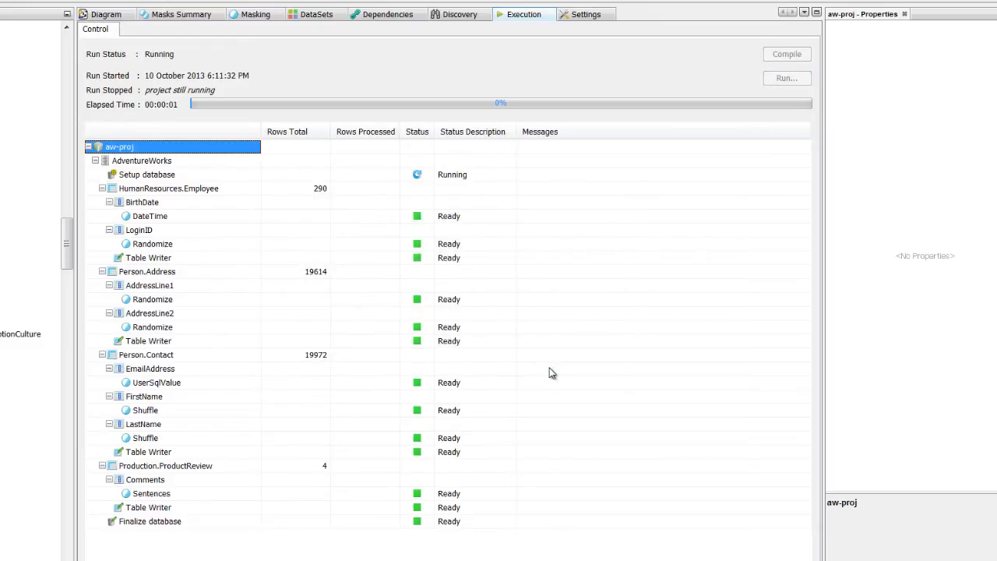